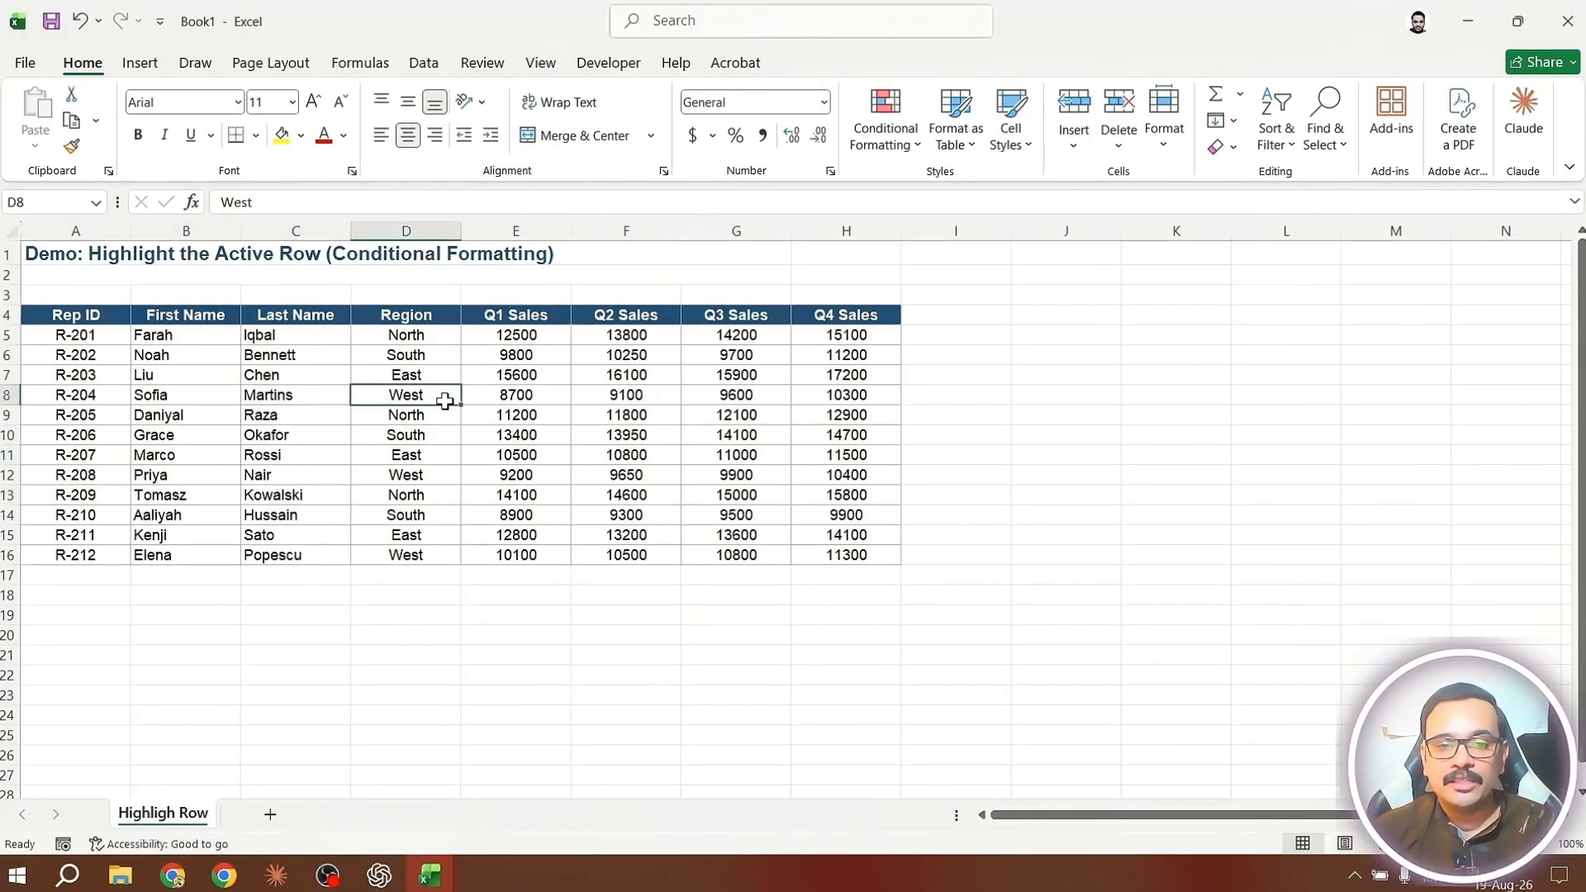
- Create a formula-based conditional formatting rule for the whole sales table A4:H16 using =row()=cell("row")
click(444, 493)
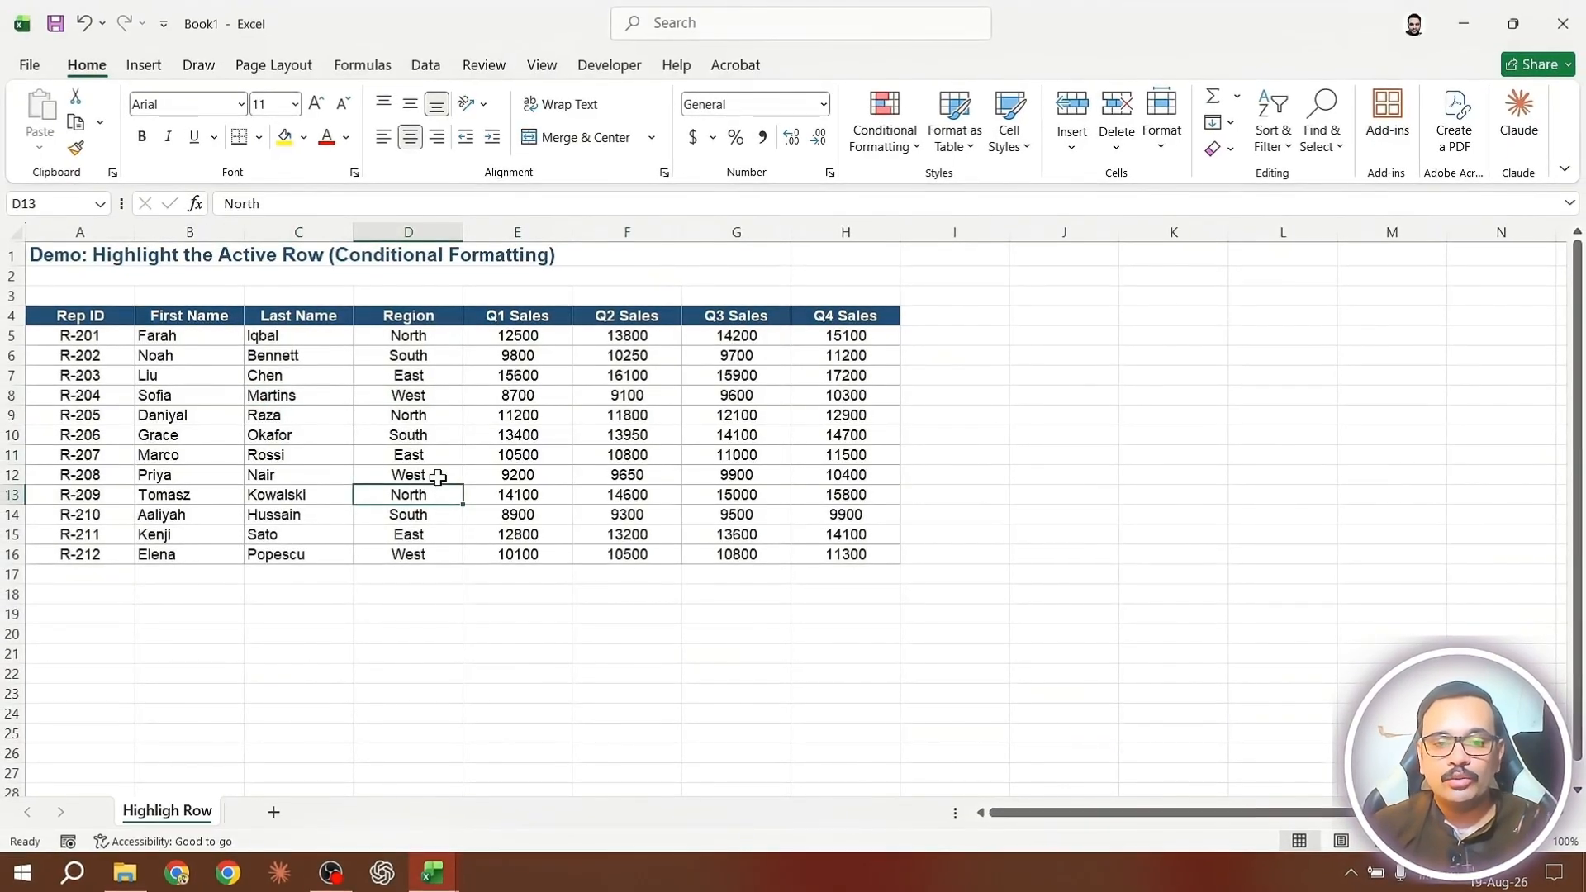
click(369, 401)
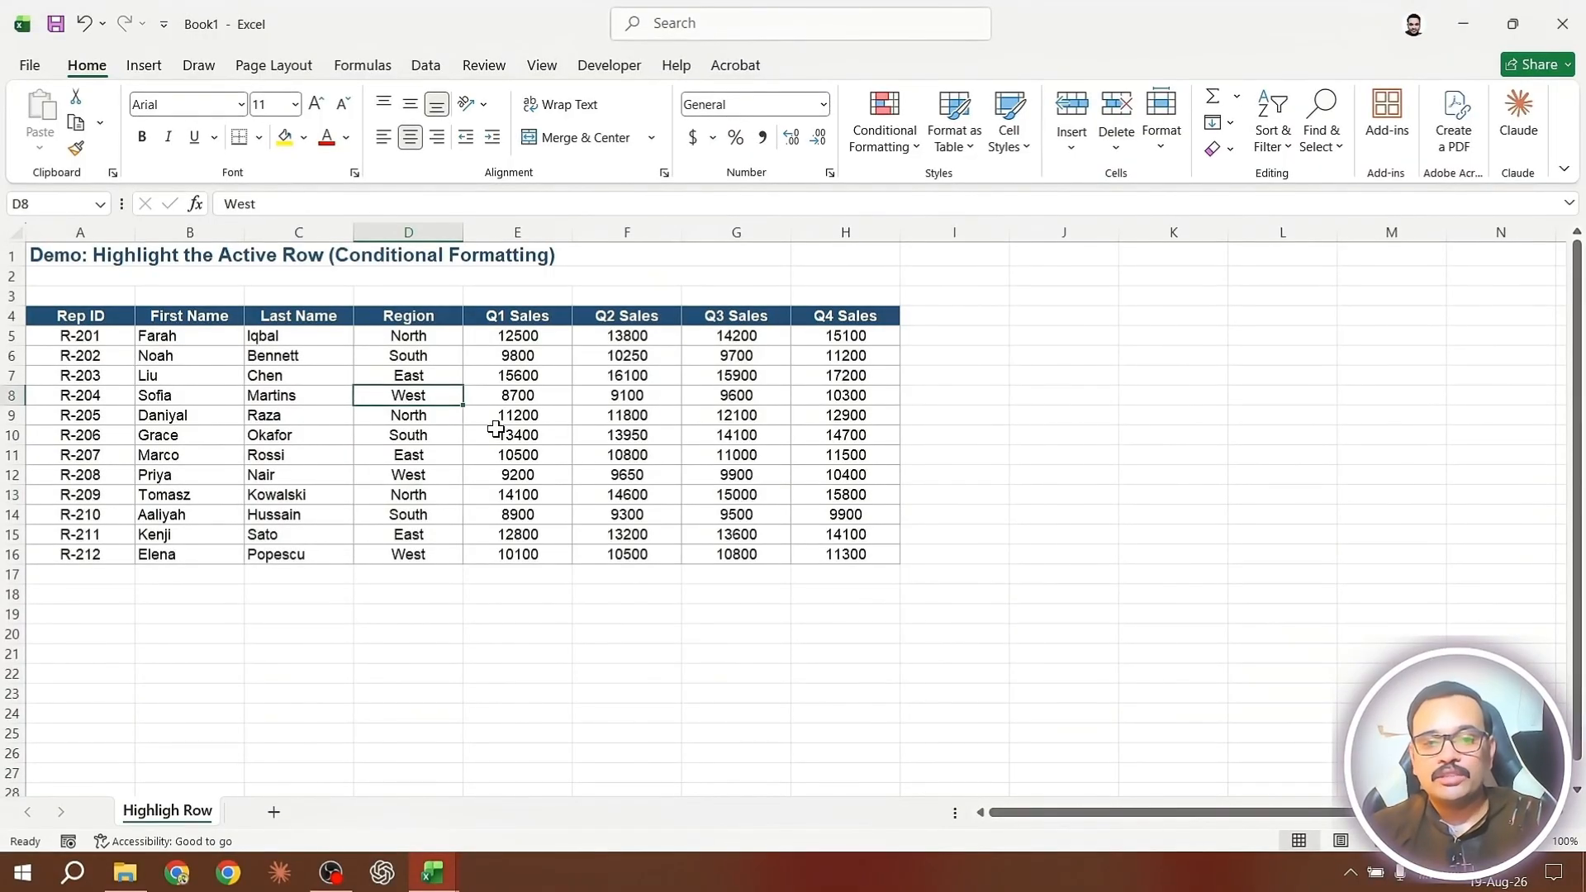
key(ctrl+a)
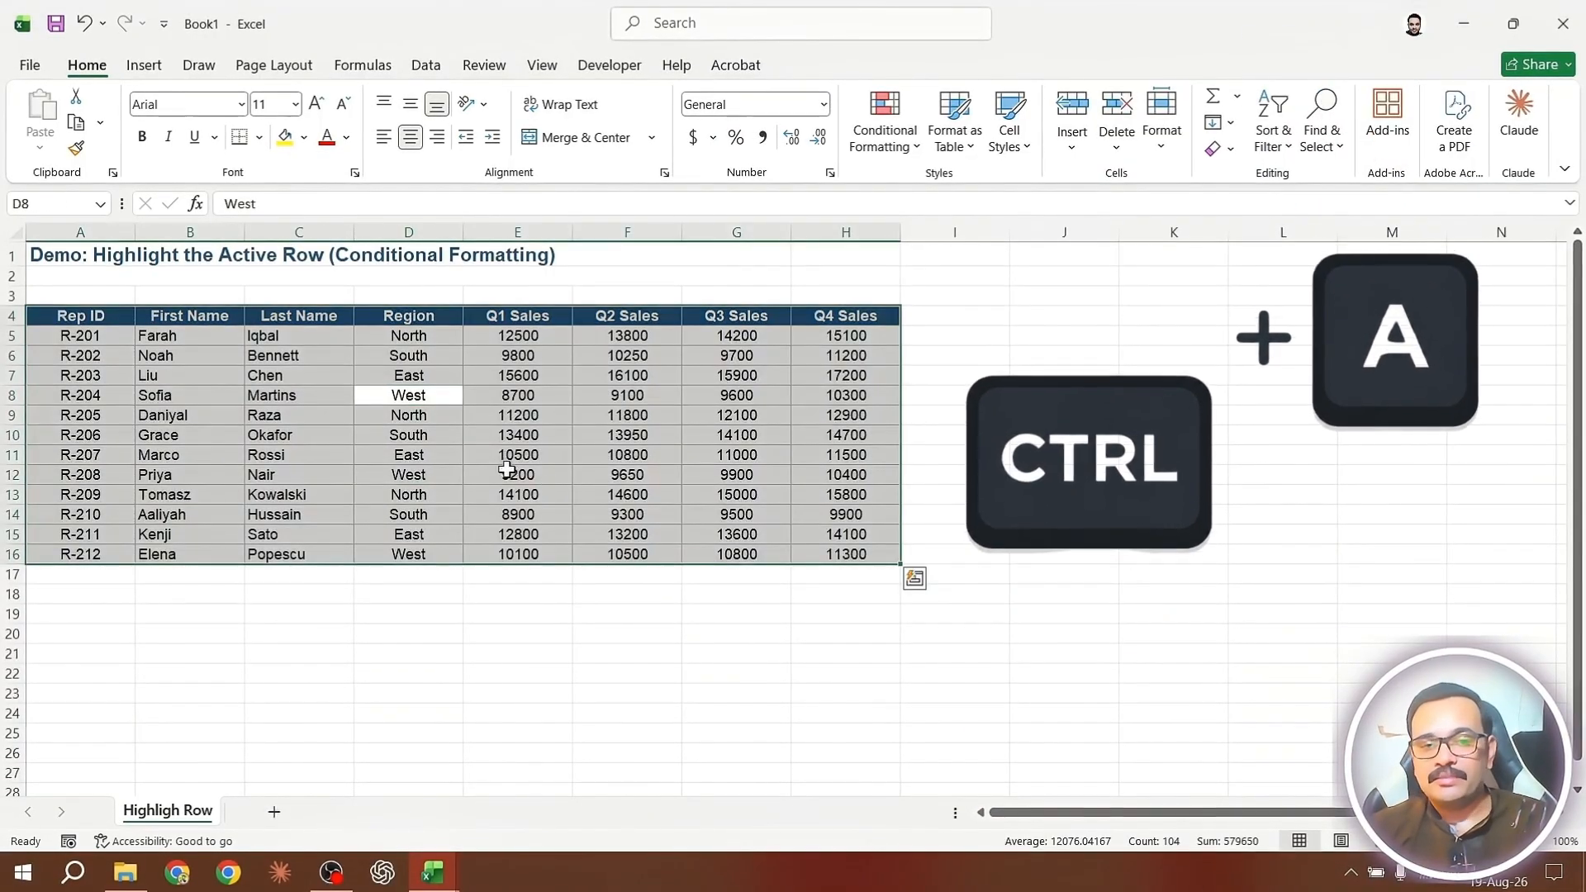
click(909, 129)
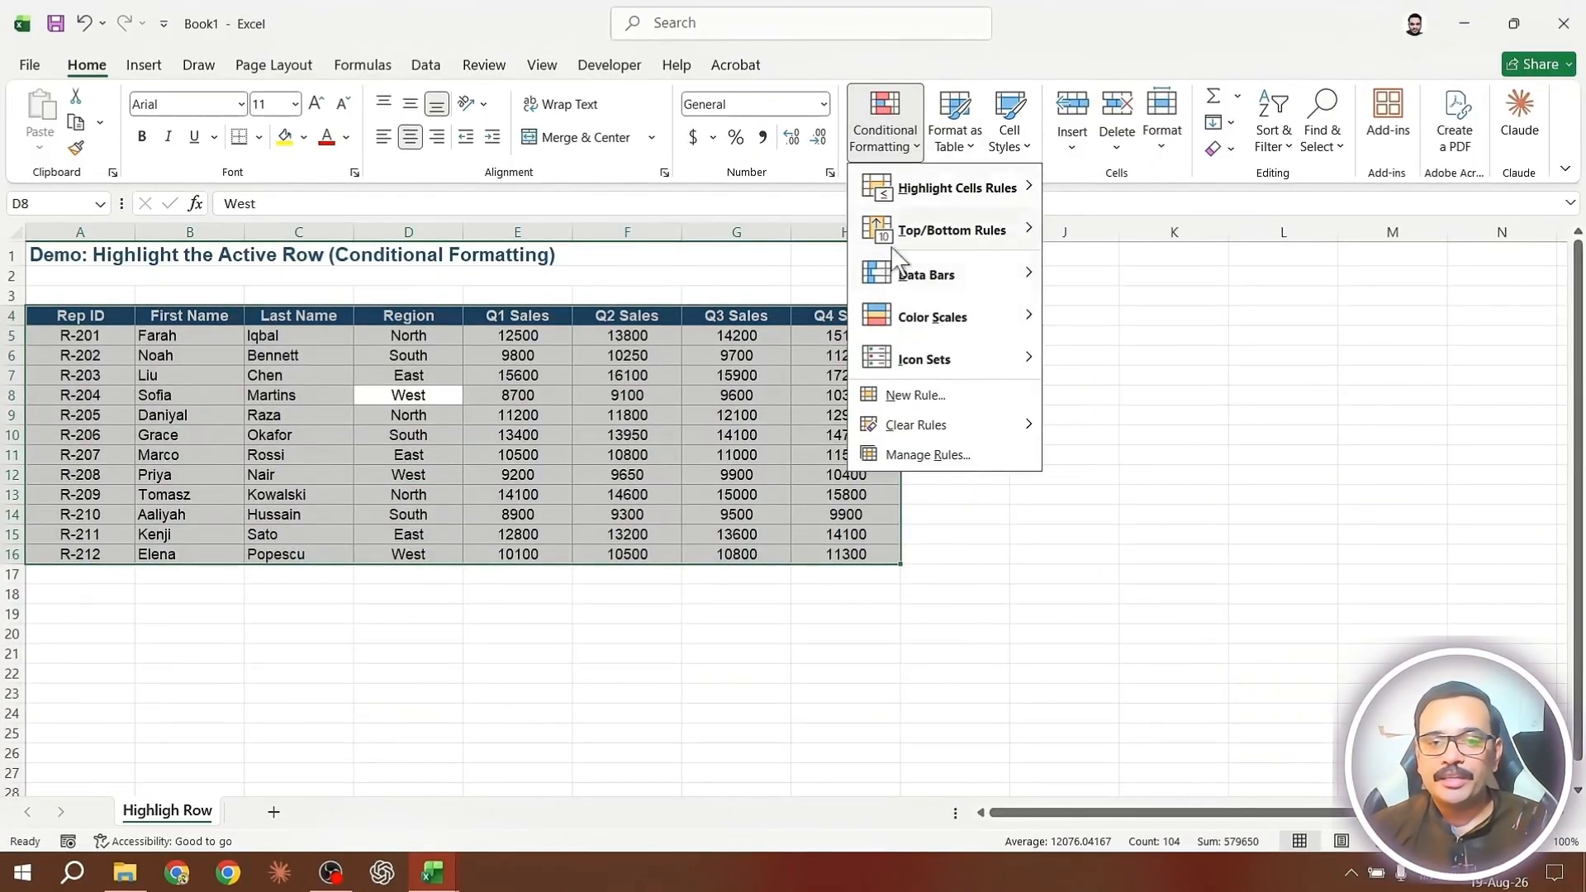
click(905, 397)
drag(656, 155, 580, 244)
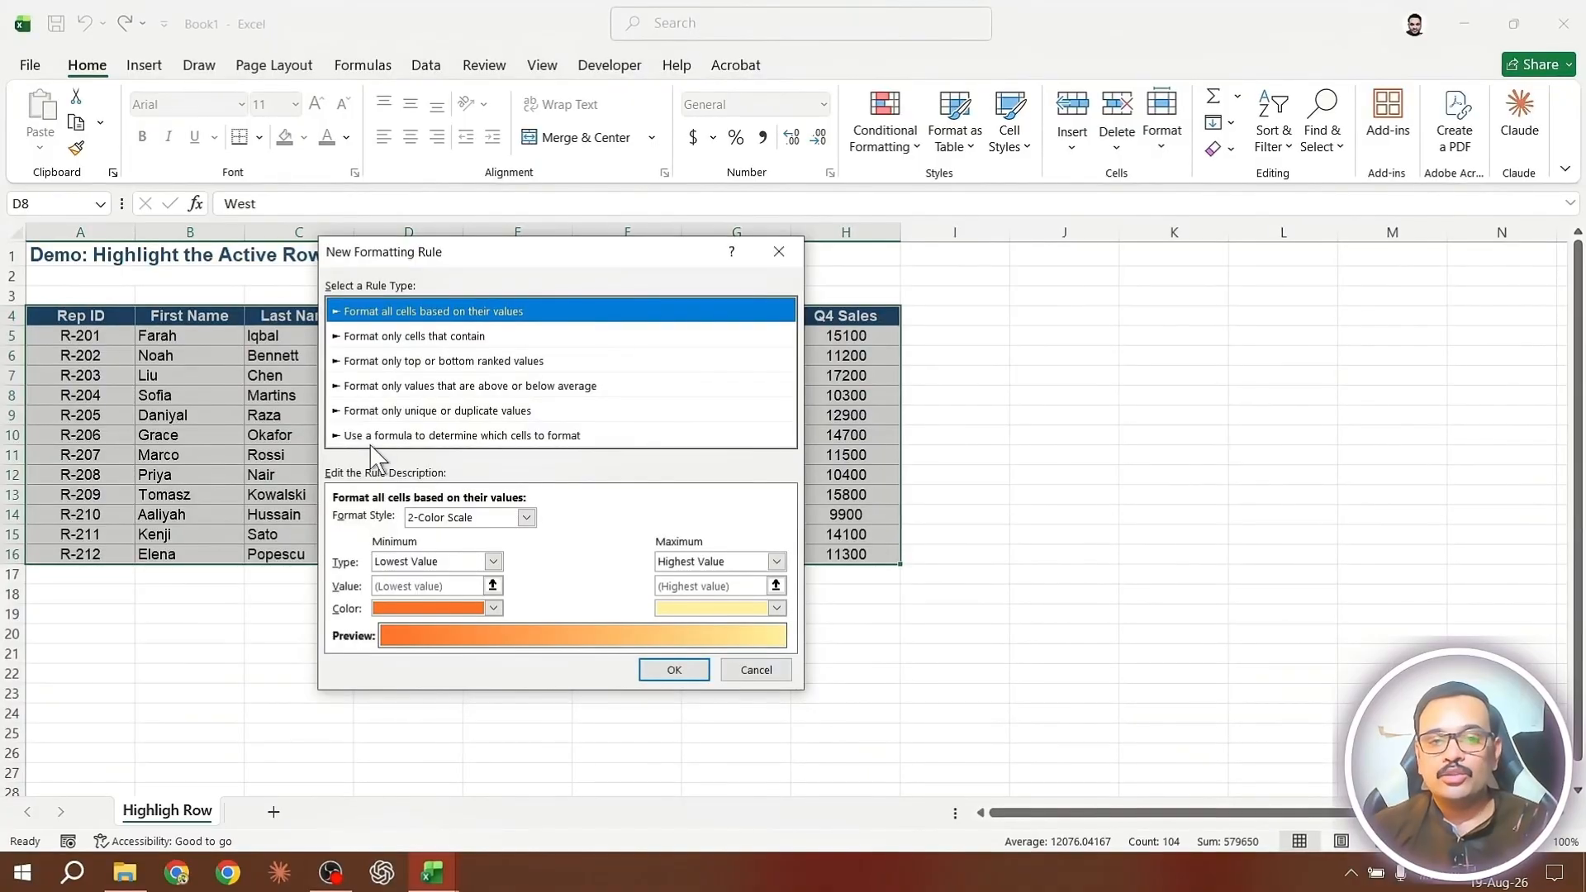
click(541, 437)
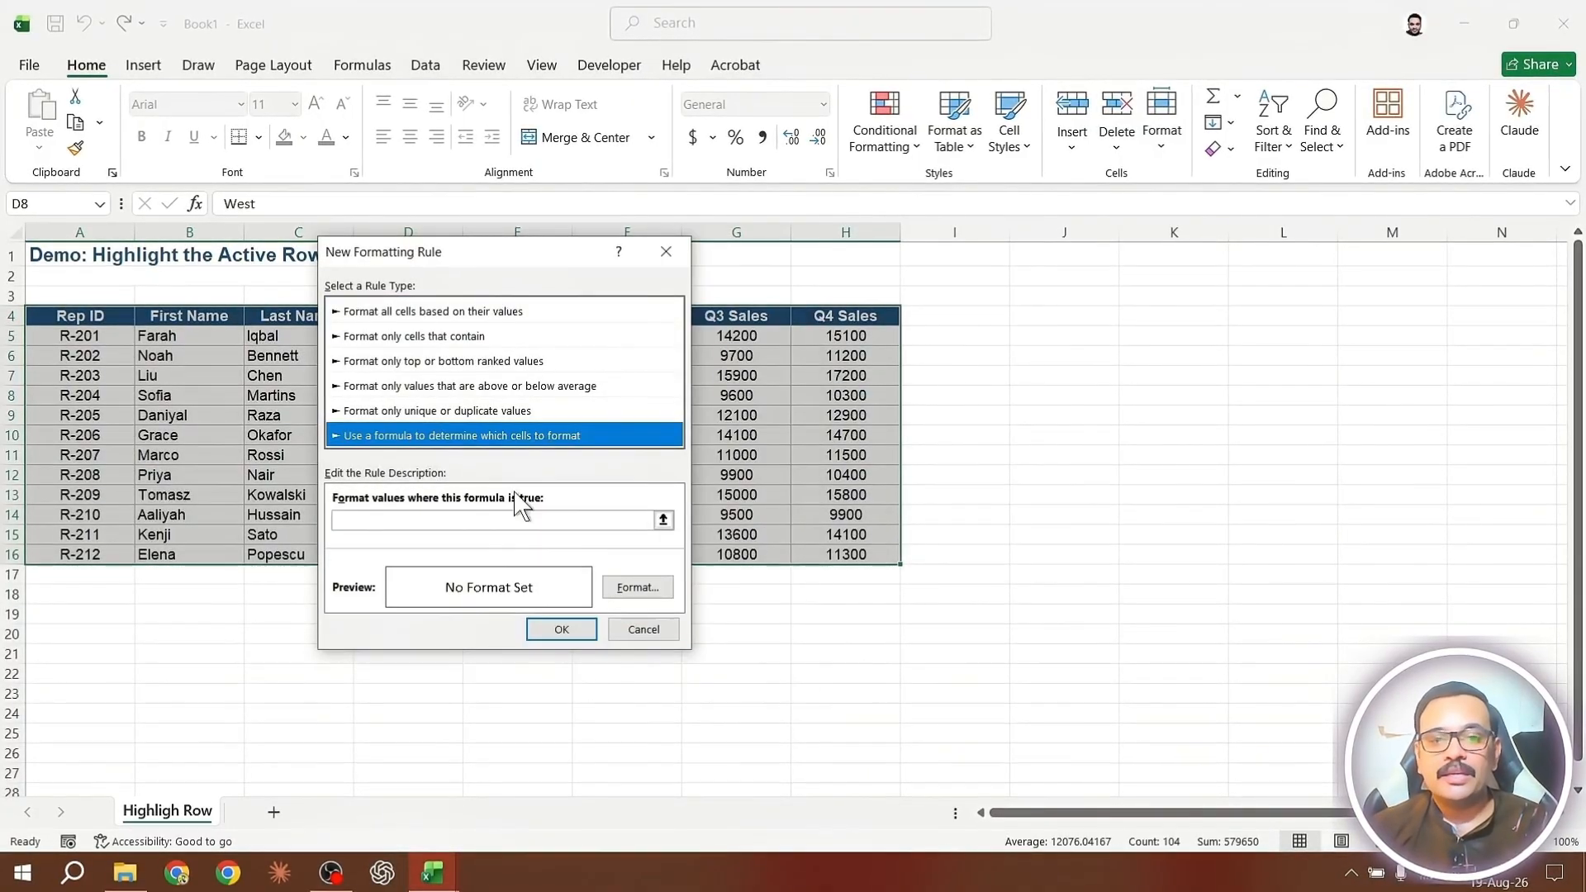
click(485, 520)
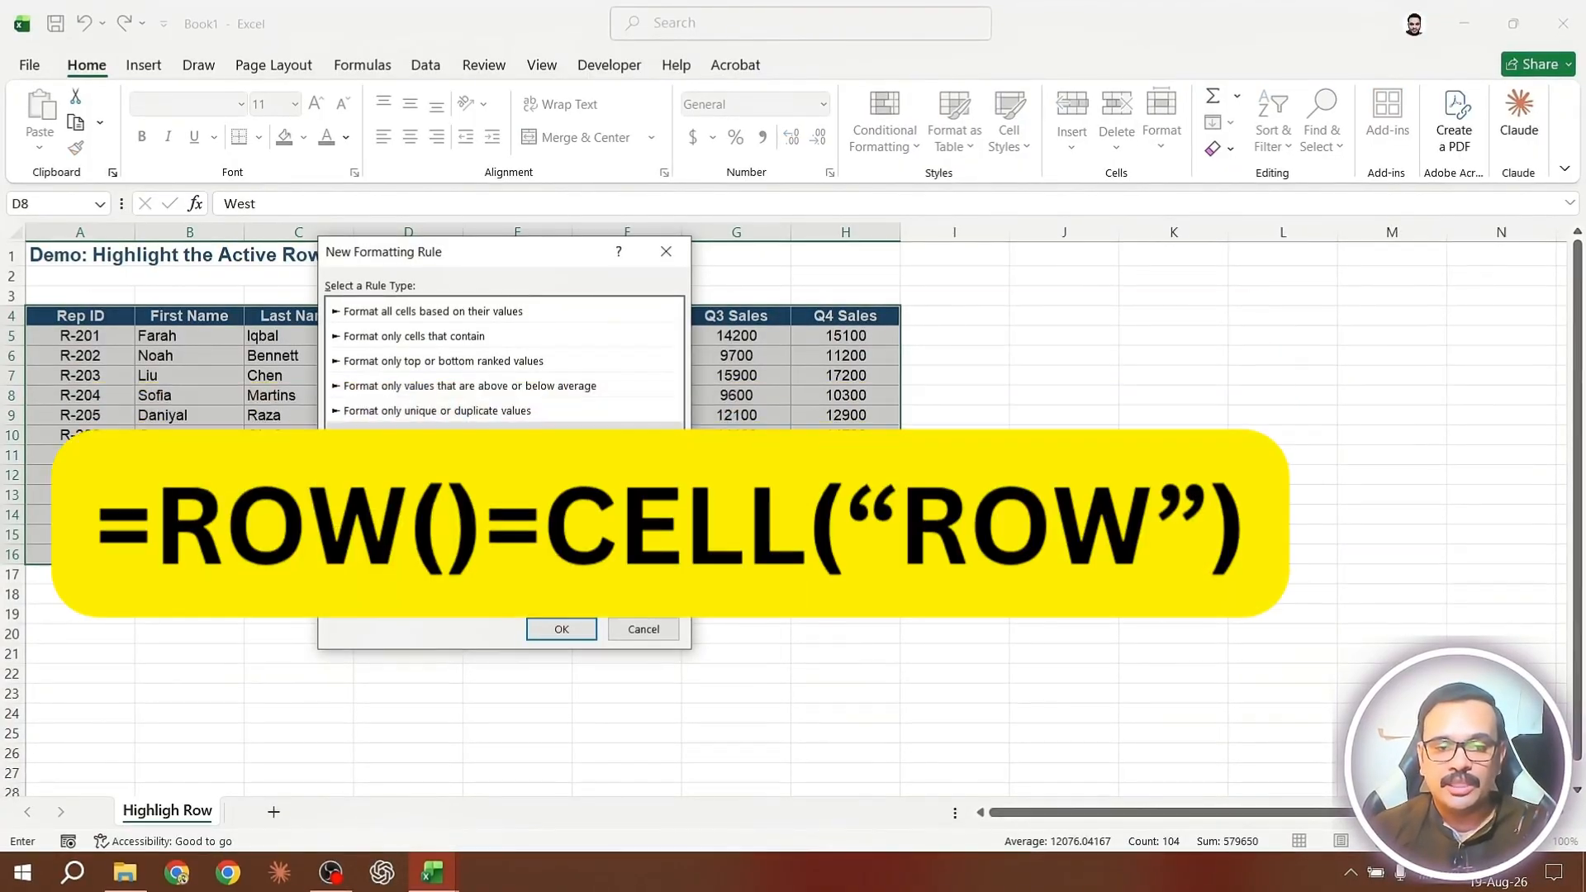
text(=row()=cell("row)
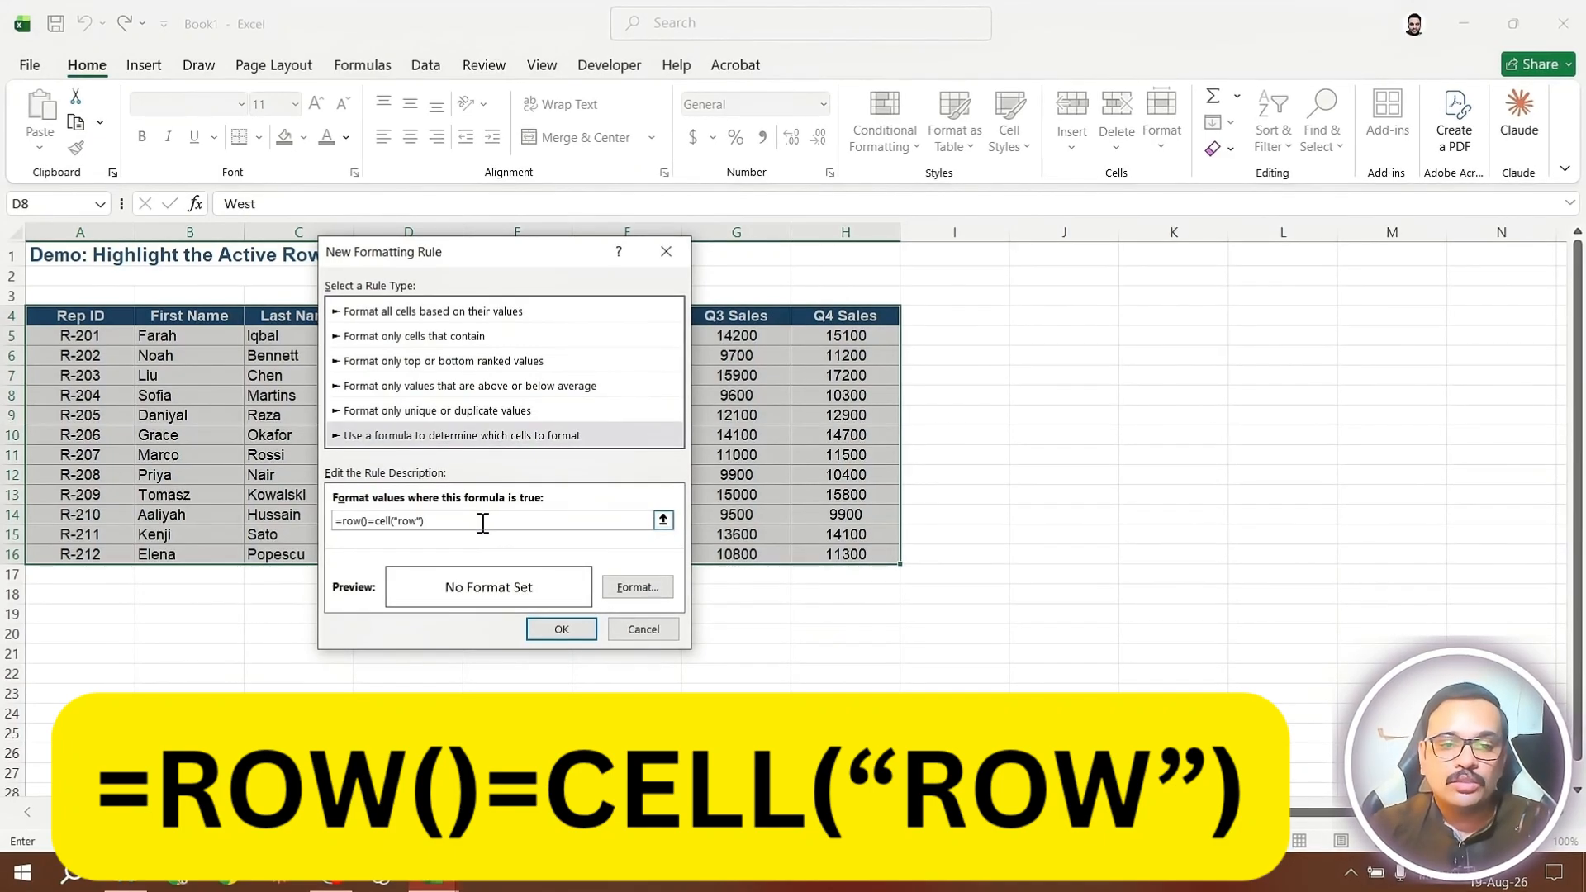
- Give the formatting rule a solid yellow fill and apply it to the table
click(634, 588)
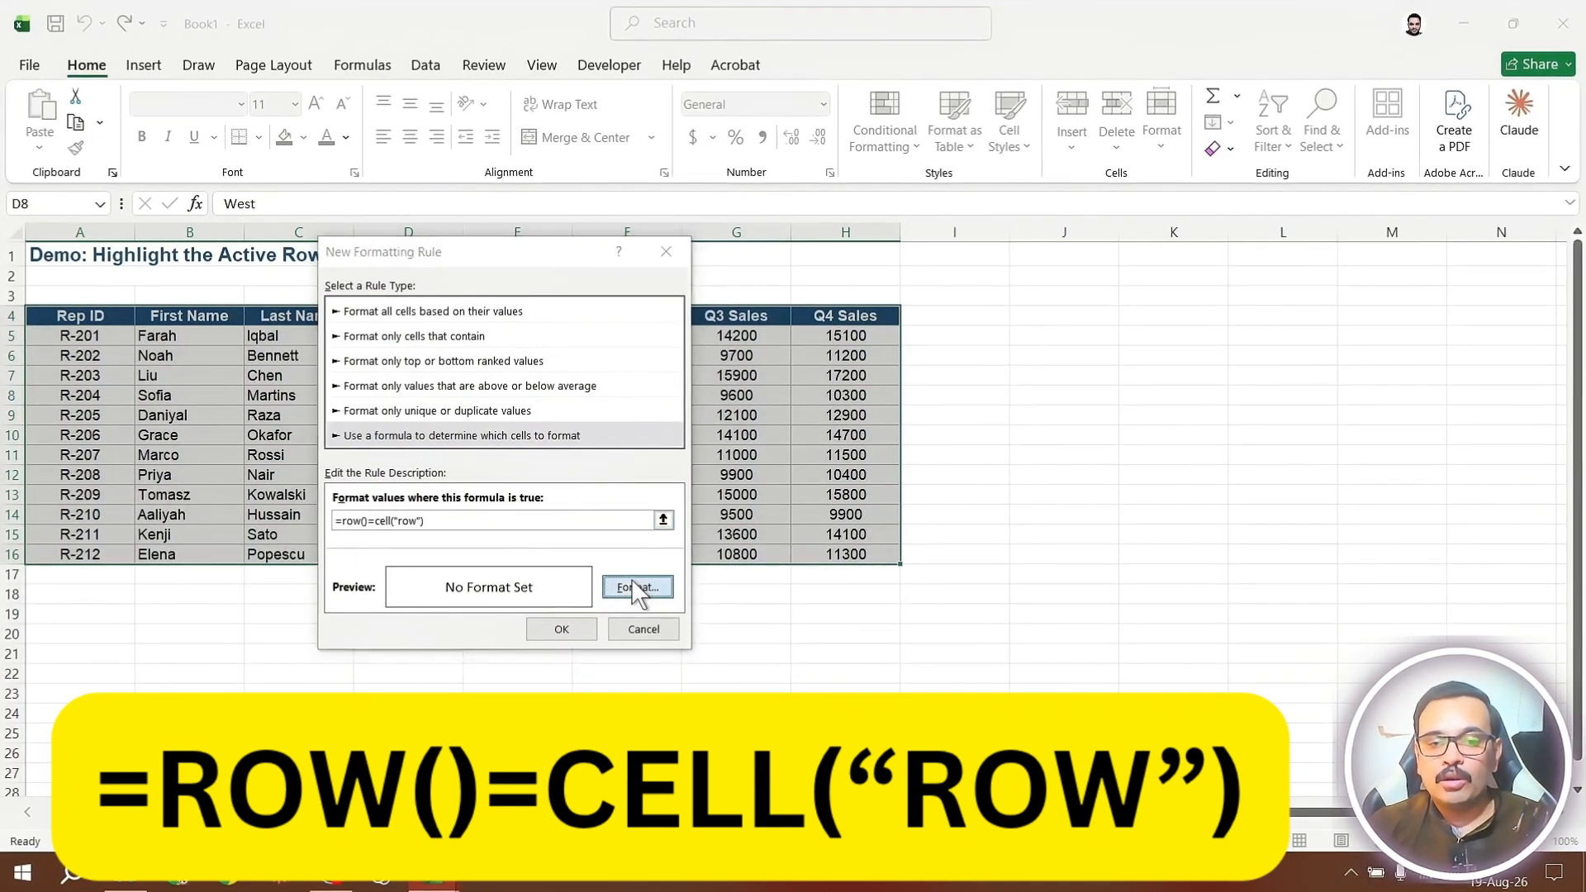
click(600, 112)
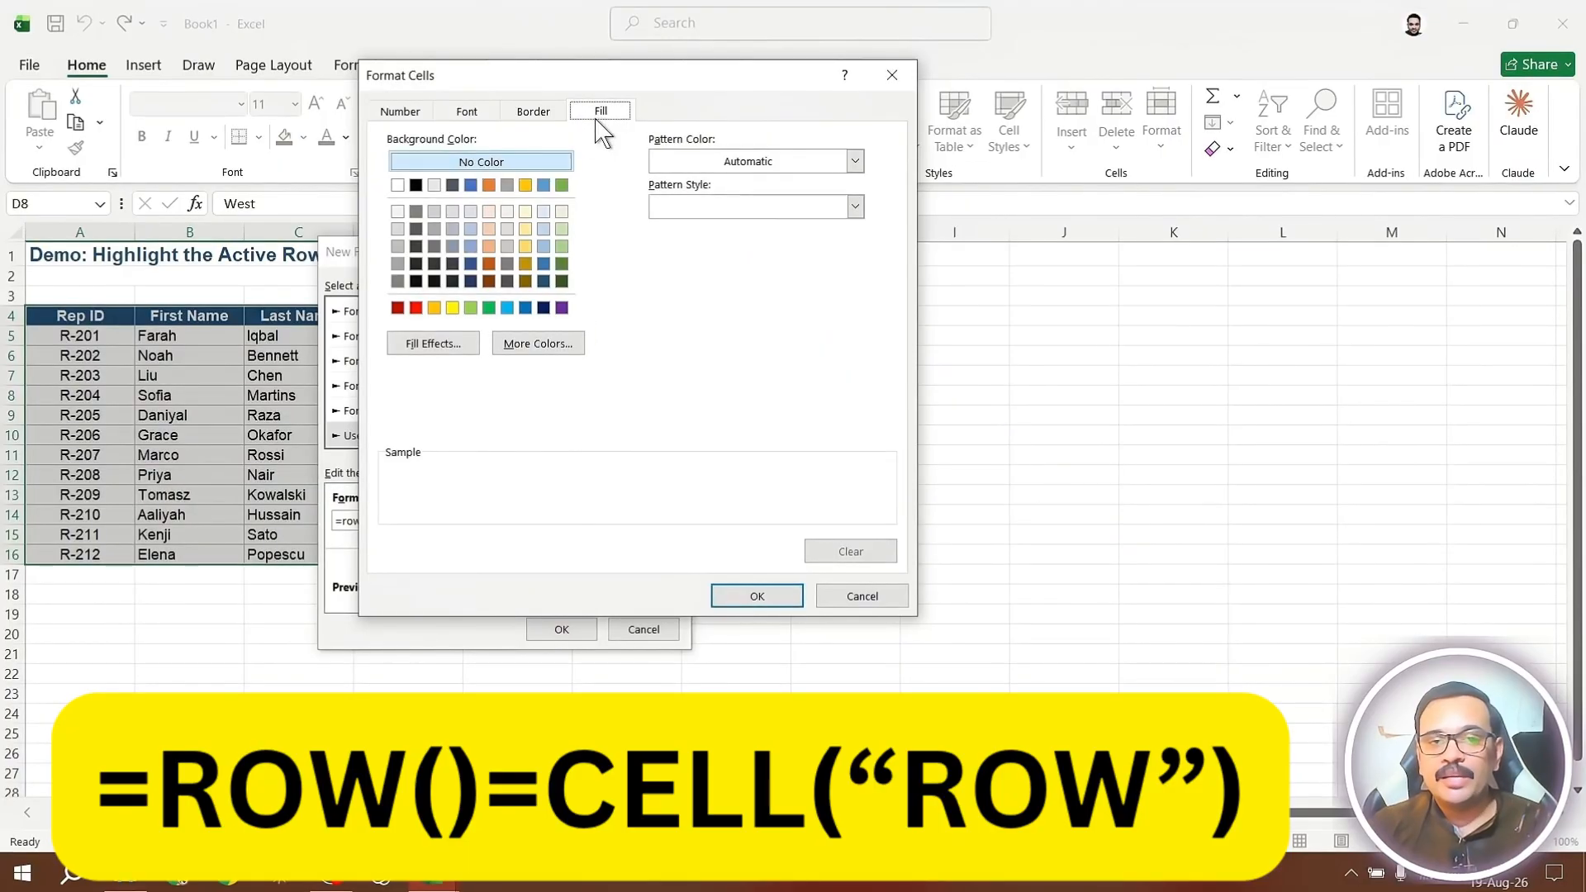
click(400, 112)
click(466, 112)
click(534, 111)
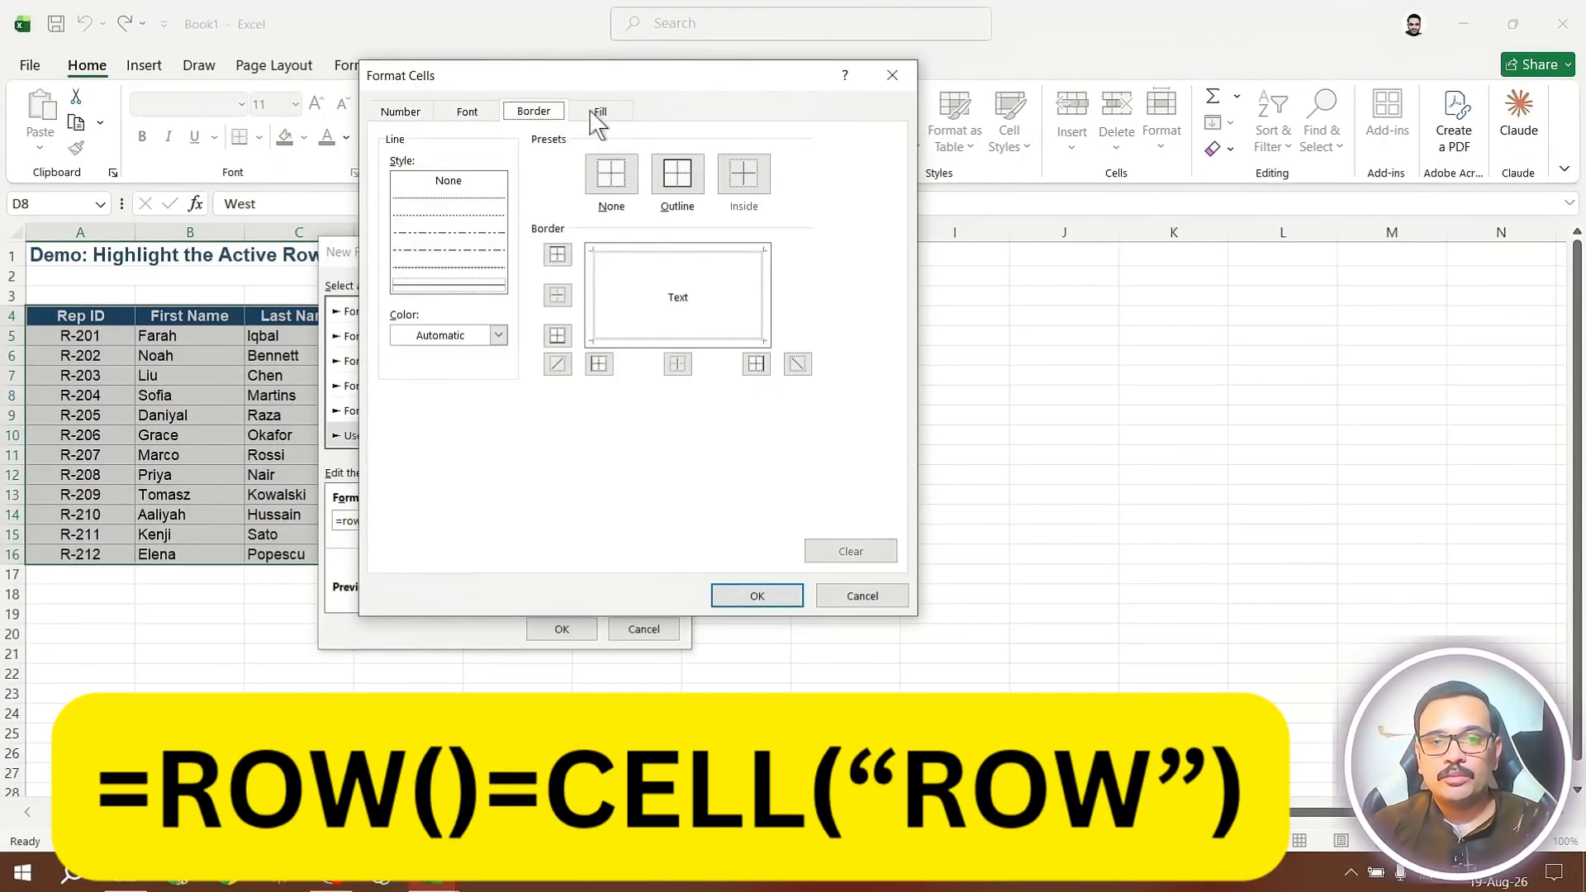
click(591, 117)
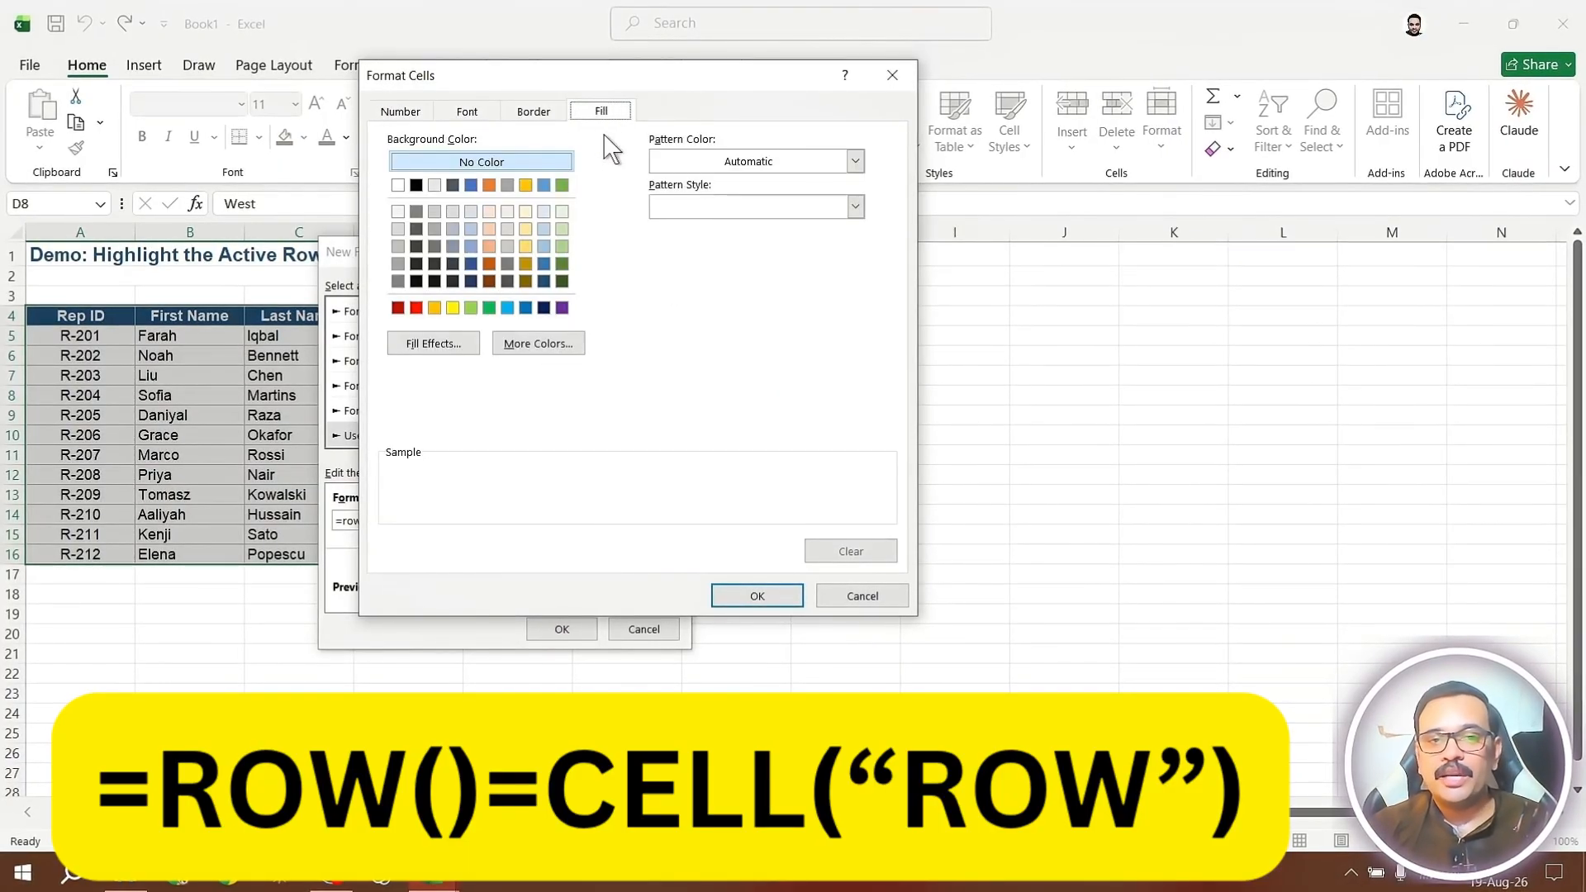
click(470, 308)
click(452, 308)
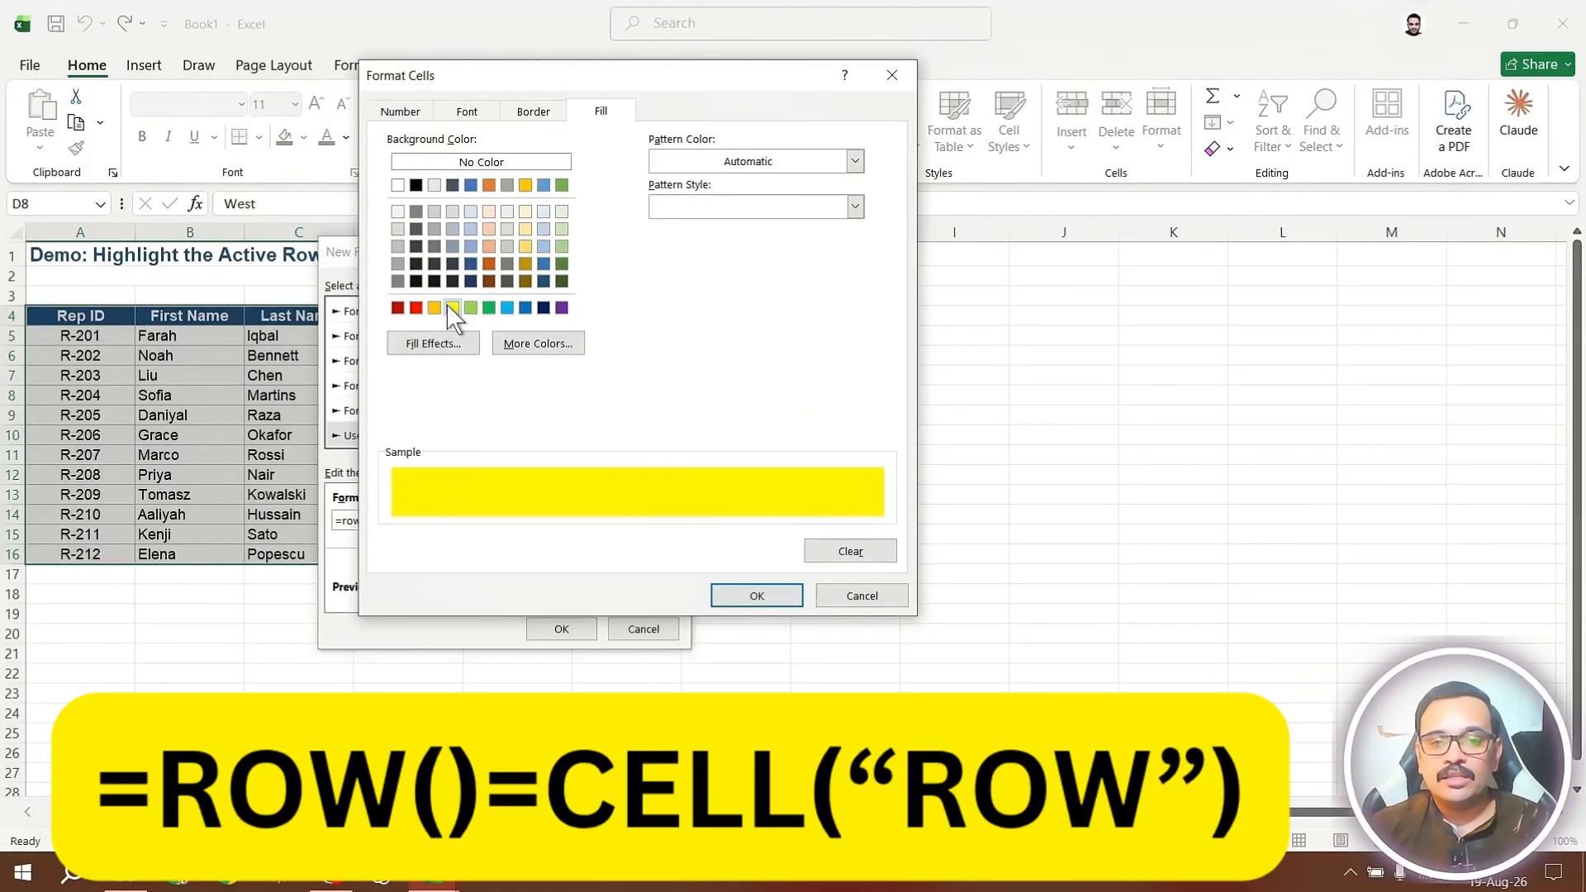
click(758, 597)
click(577, 629)
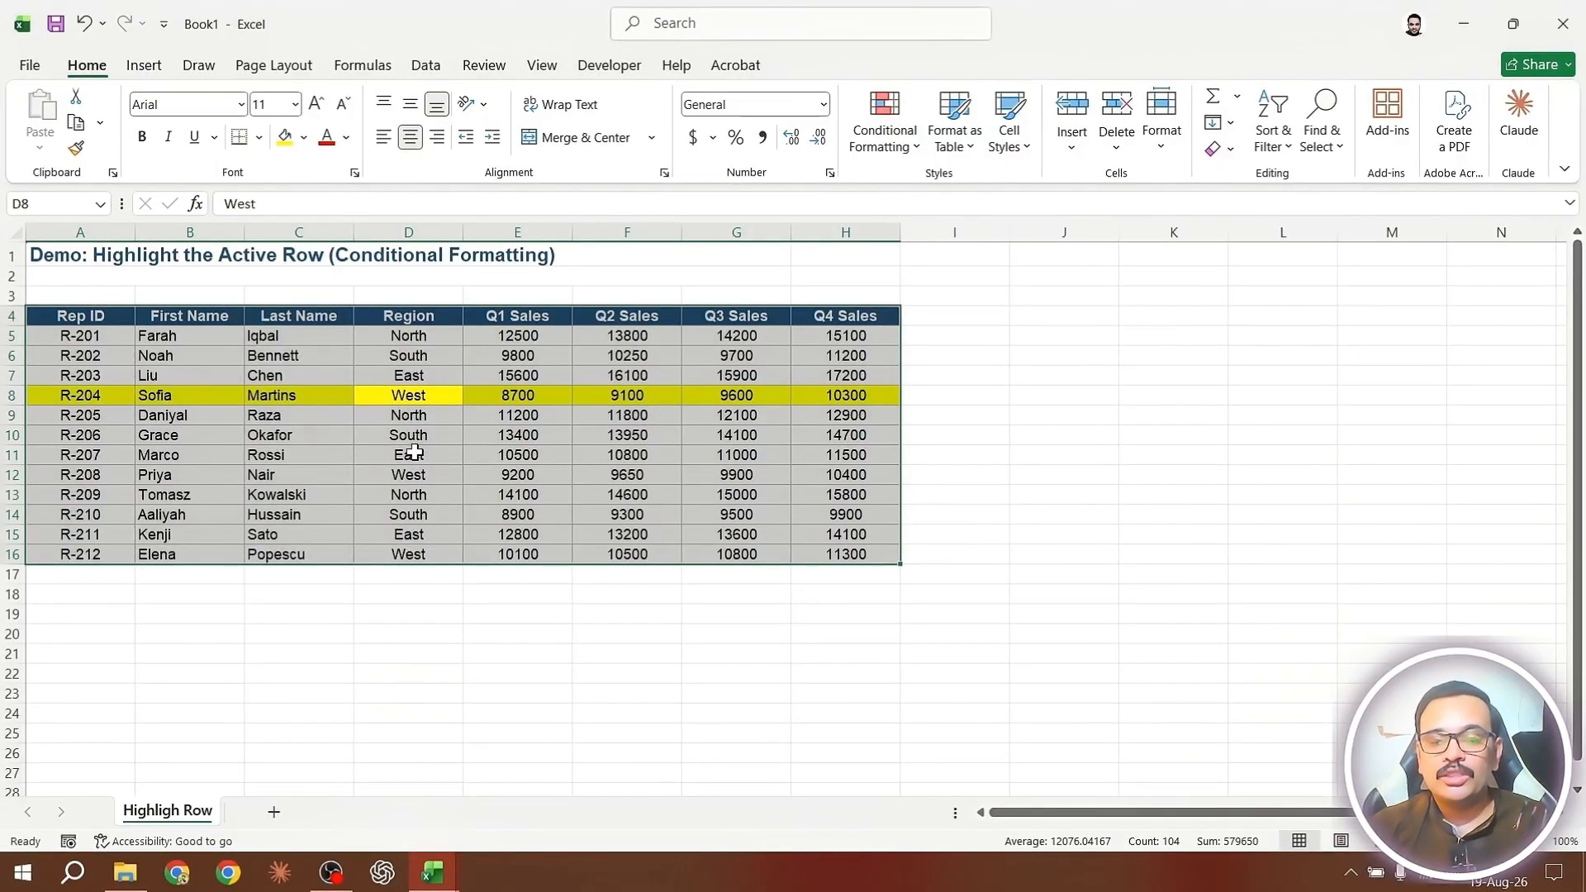
- Select cells in rows 11 and 13 of the Region and Last Name columns to check whether the highlight follows
click(414, 450)
click(375, 494)
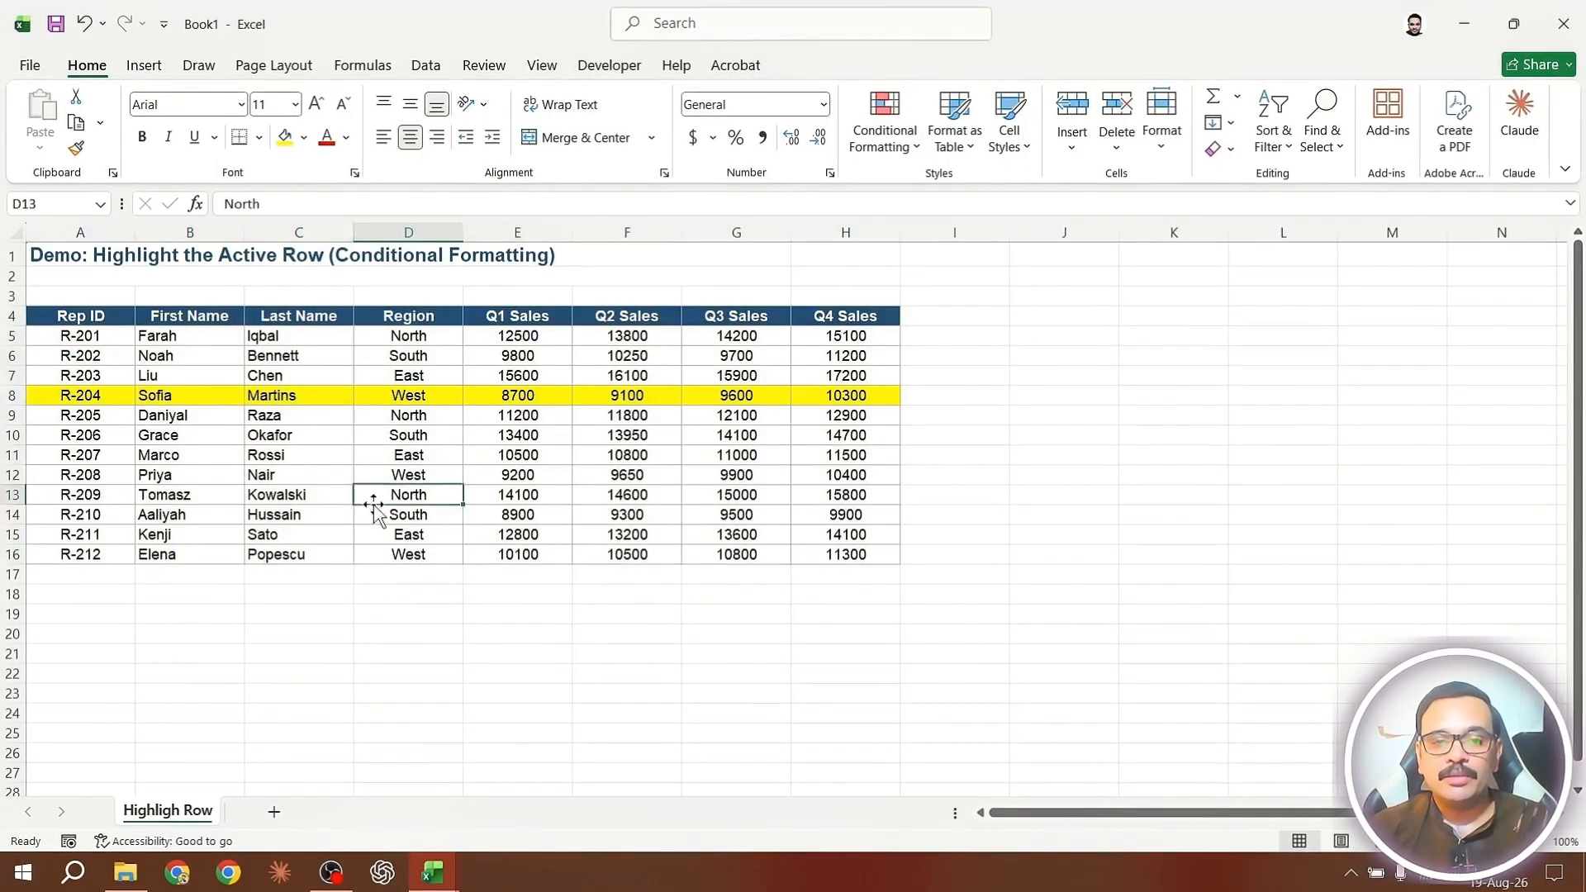
click(281, 494)
click(273, 455)
click(302, 492)
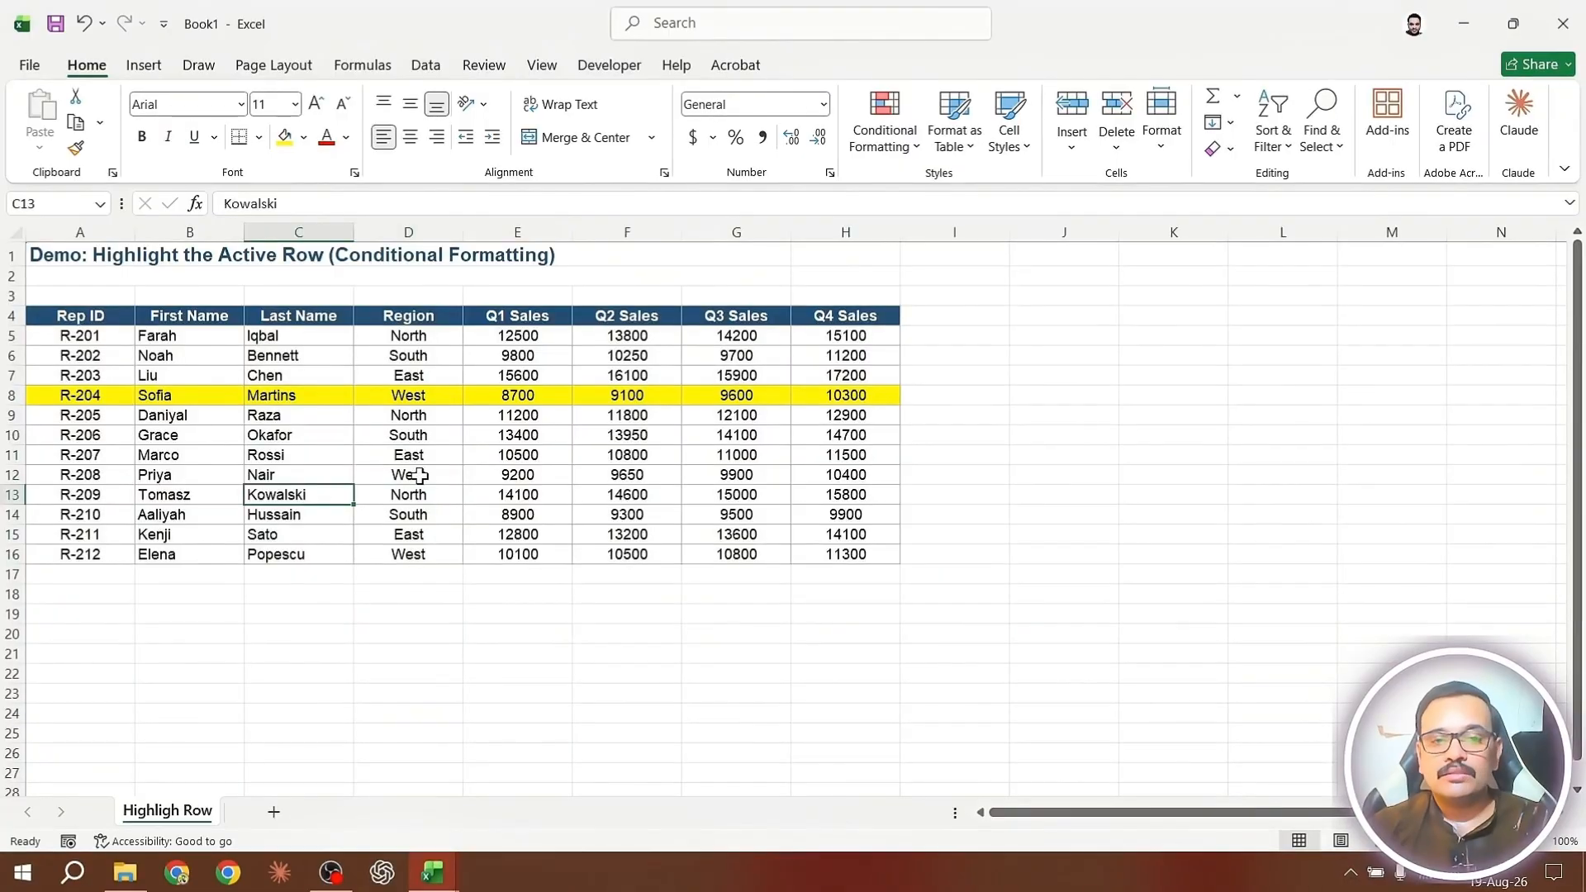
click(312, 453)
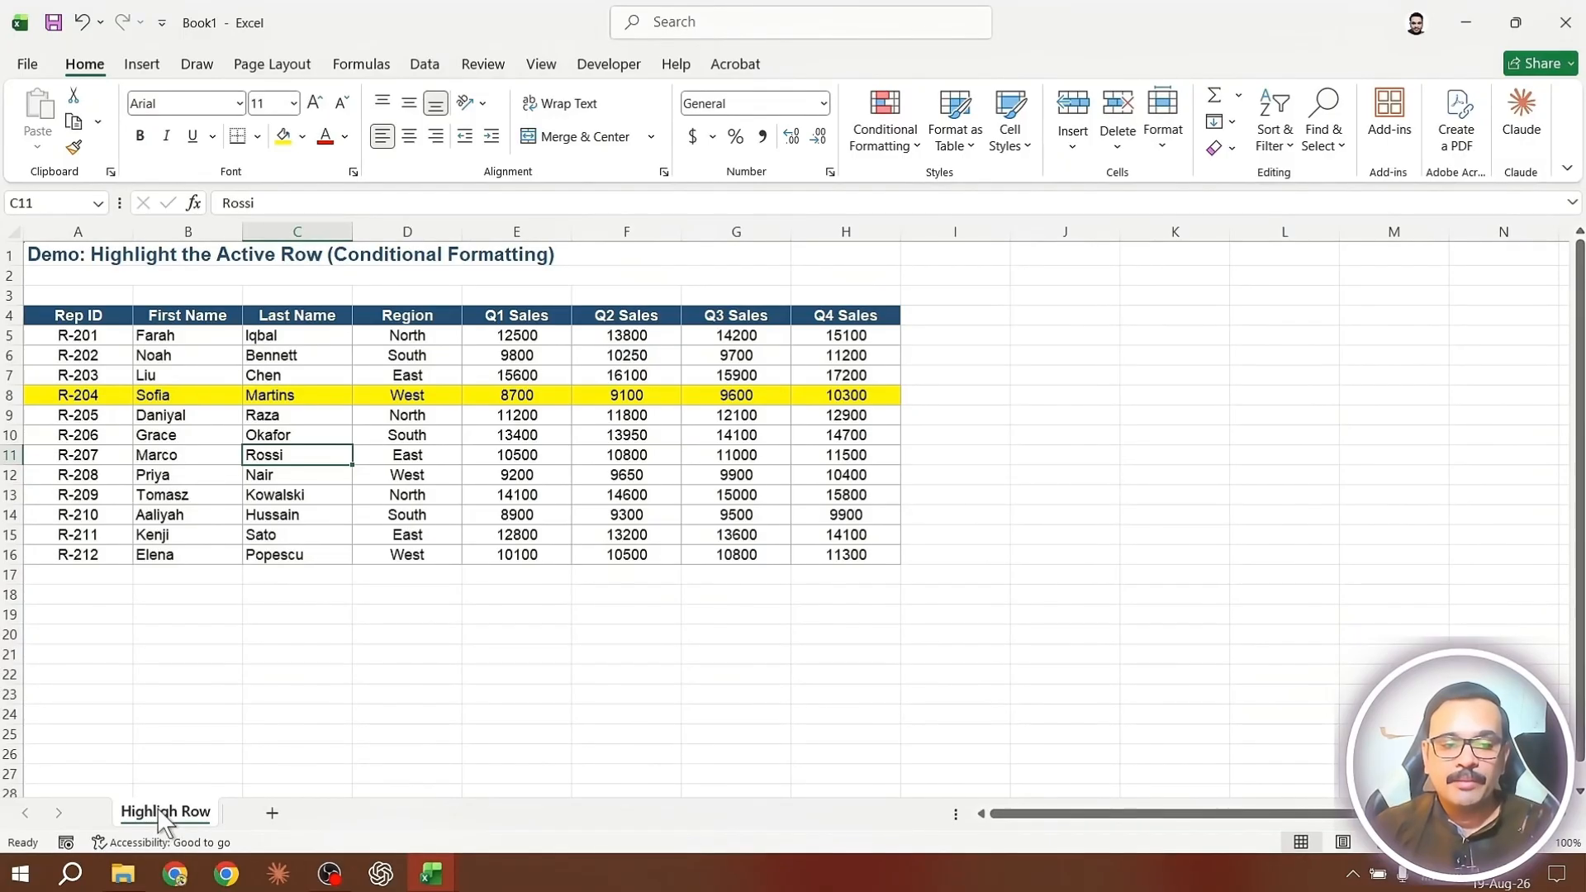
- Open the Highligh Row sheet's code and add a Worksheet_SelectionChange procedure containing application.Calculate
right_click(192, 790)
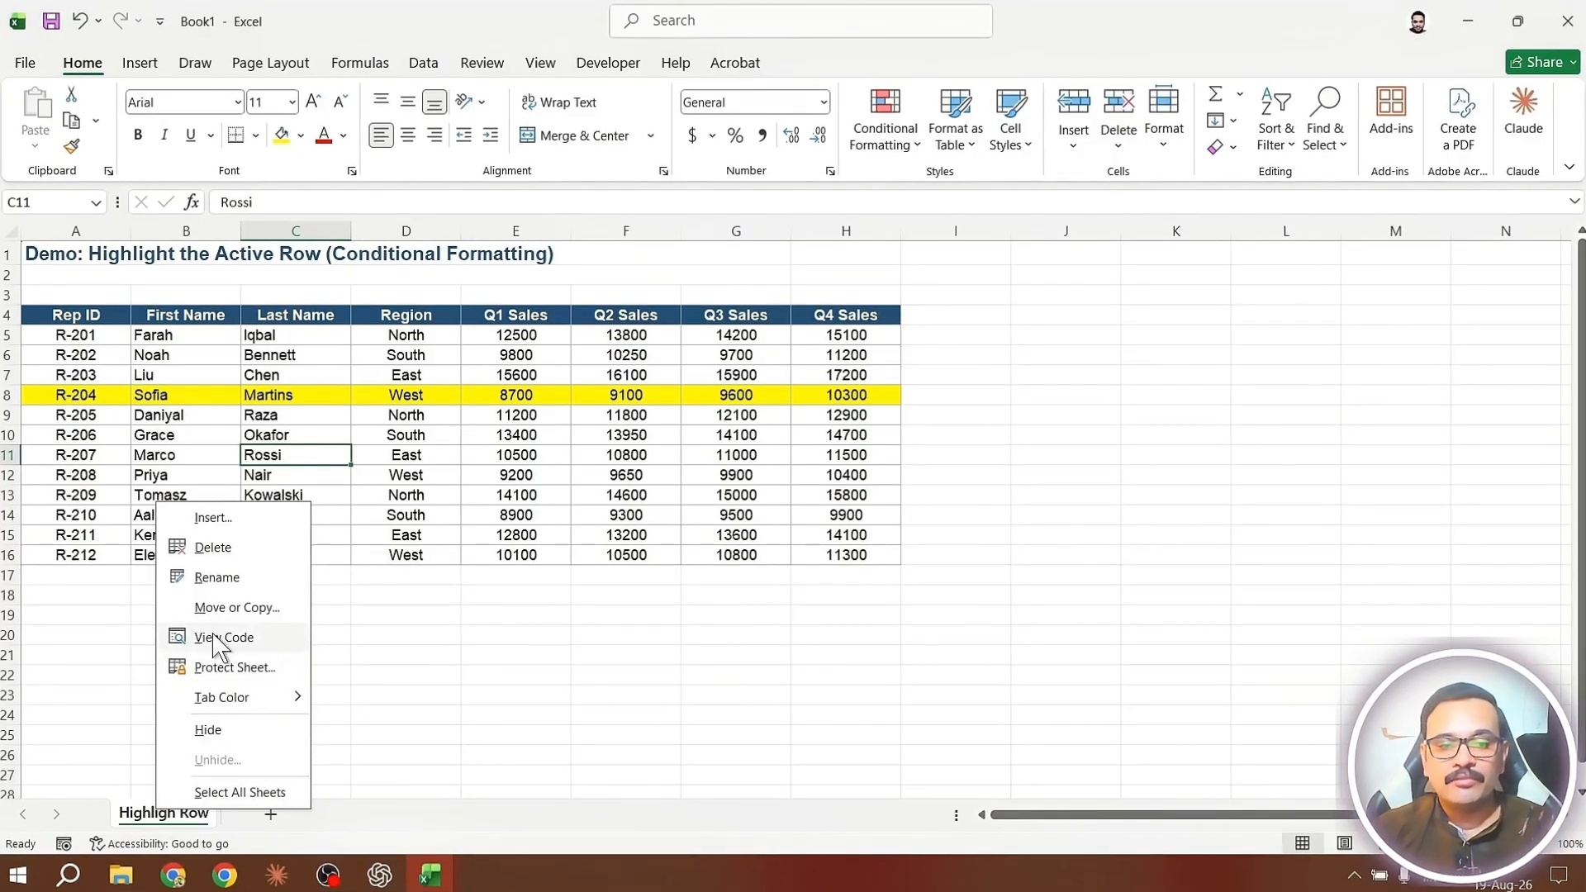
click(221, 637)
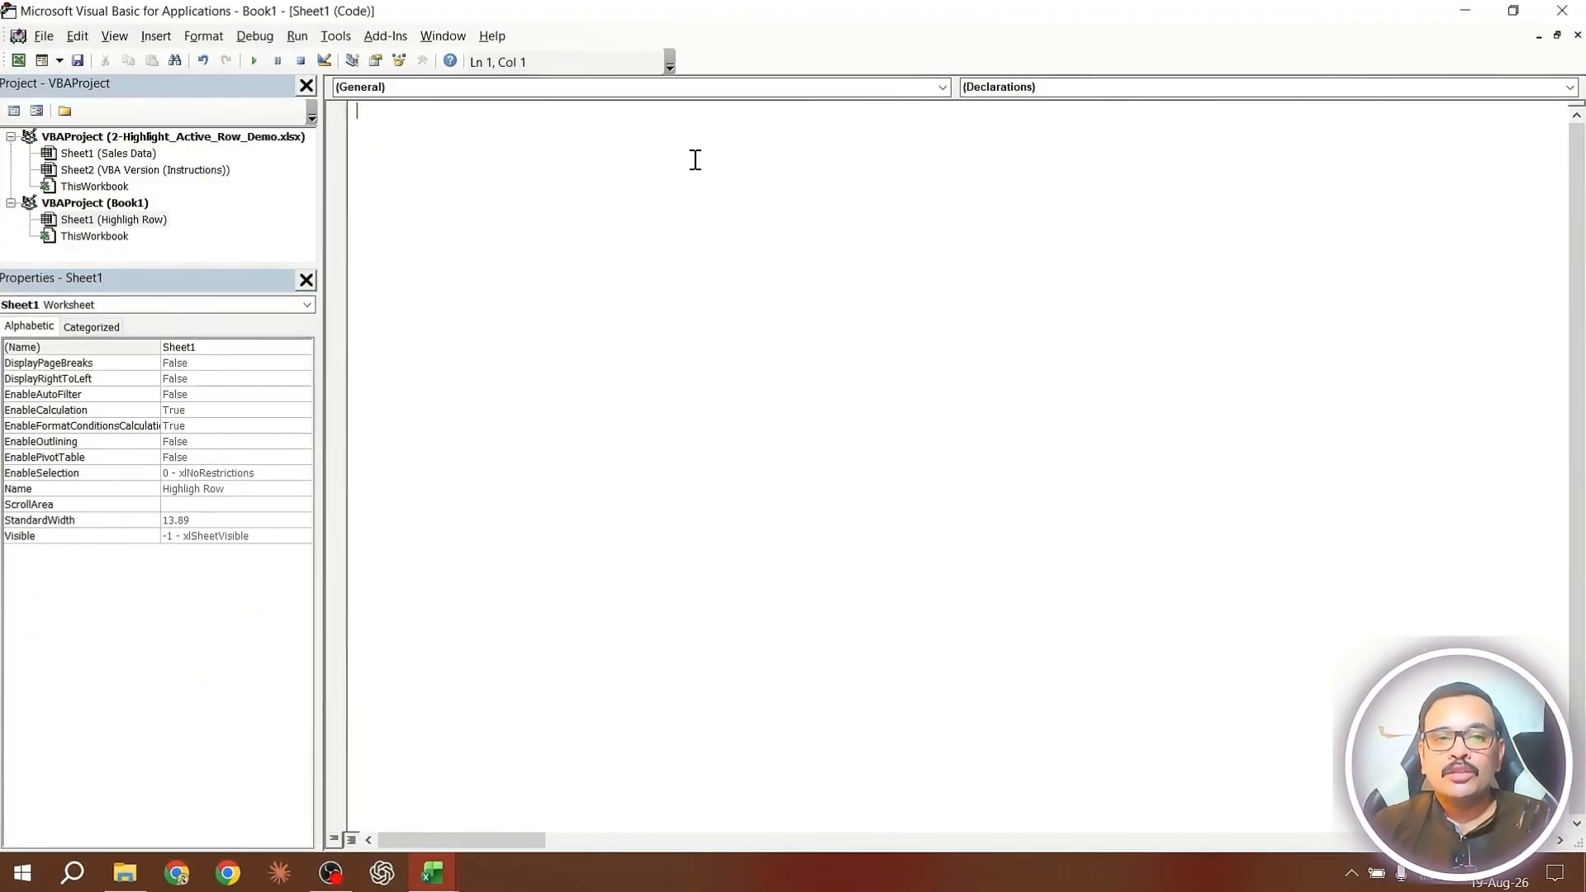
click(859, 87)
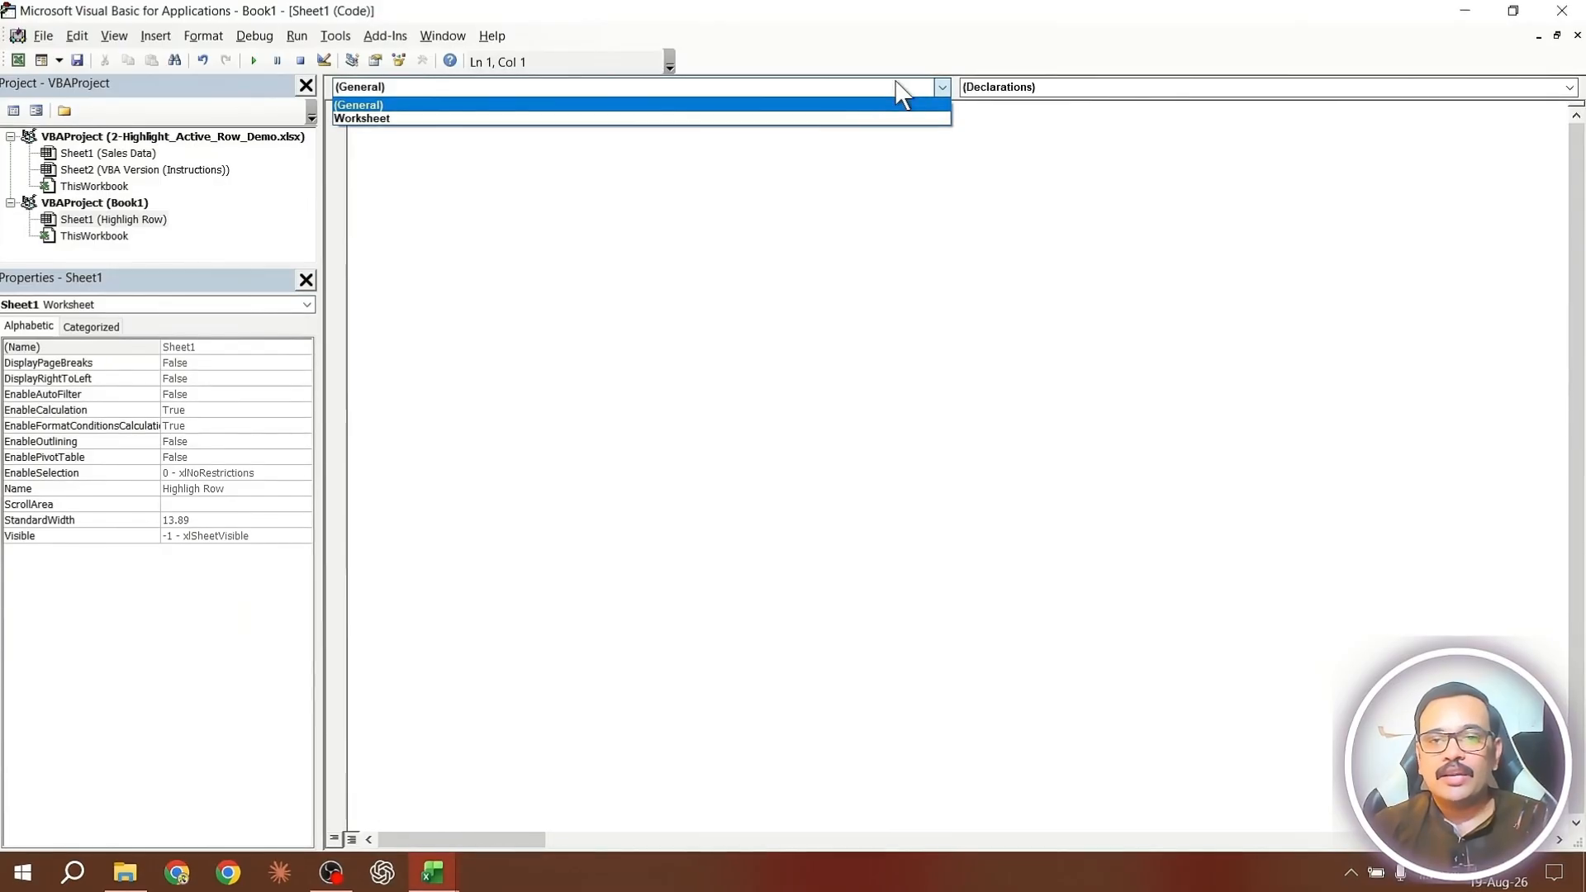
click(404, 118)
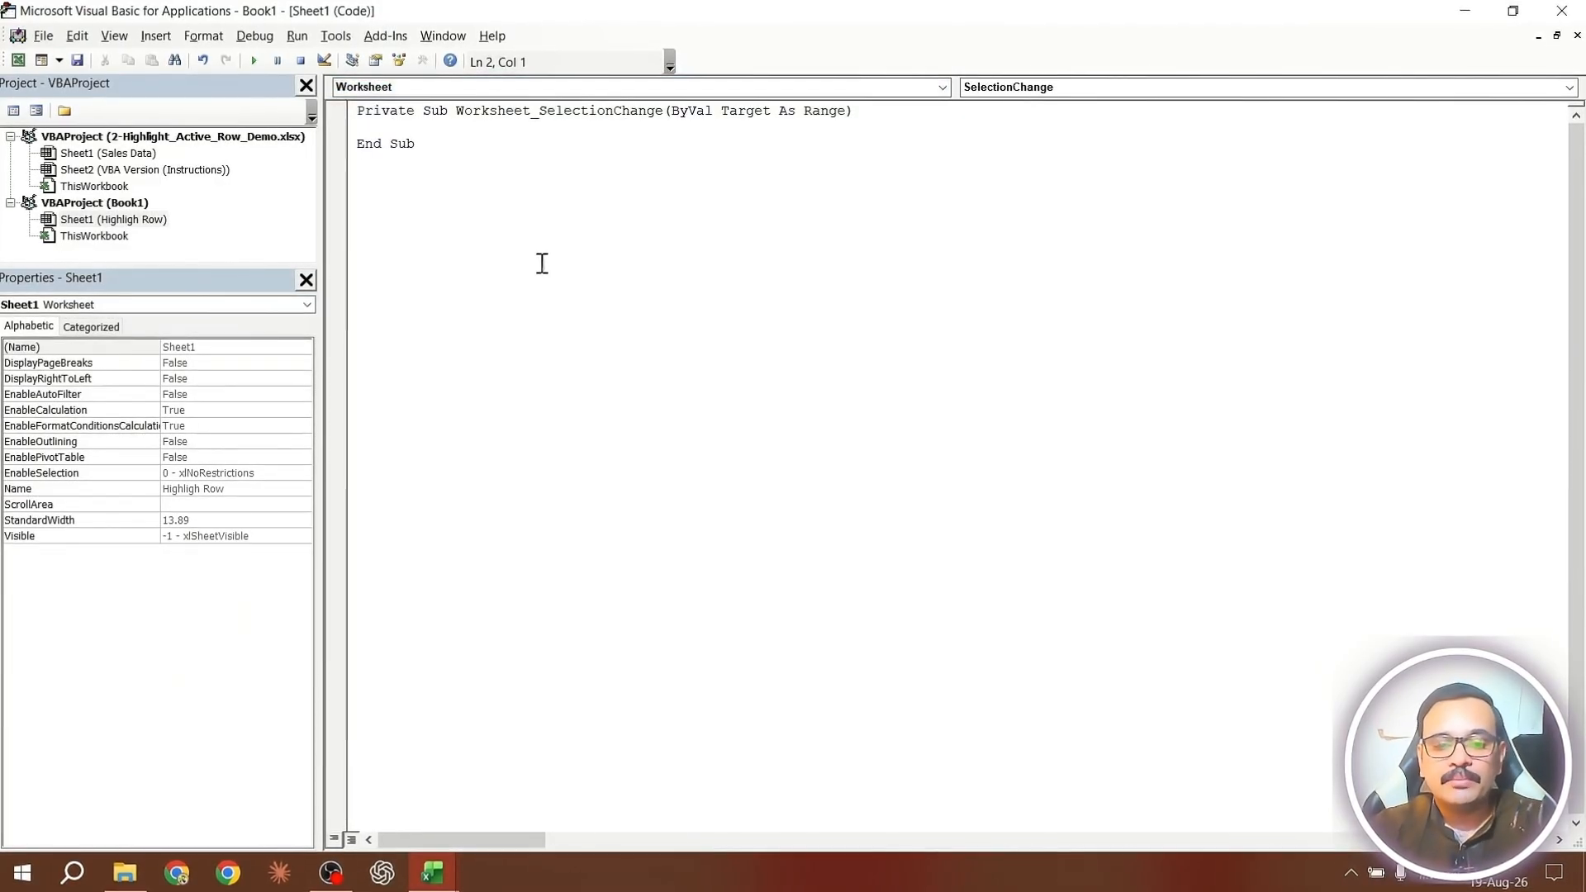
text(application)
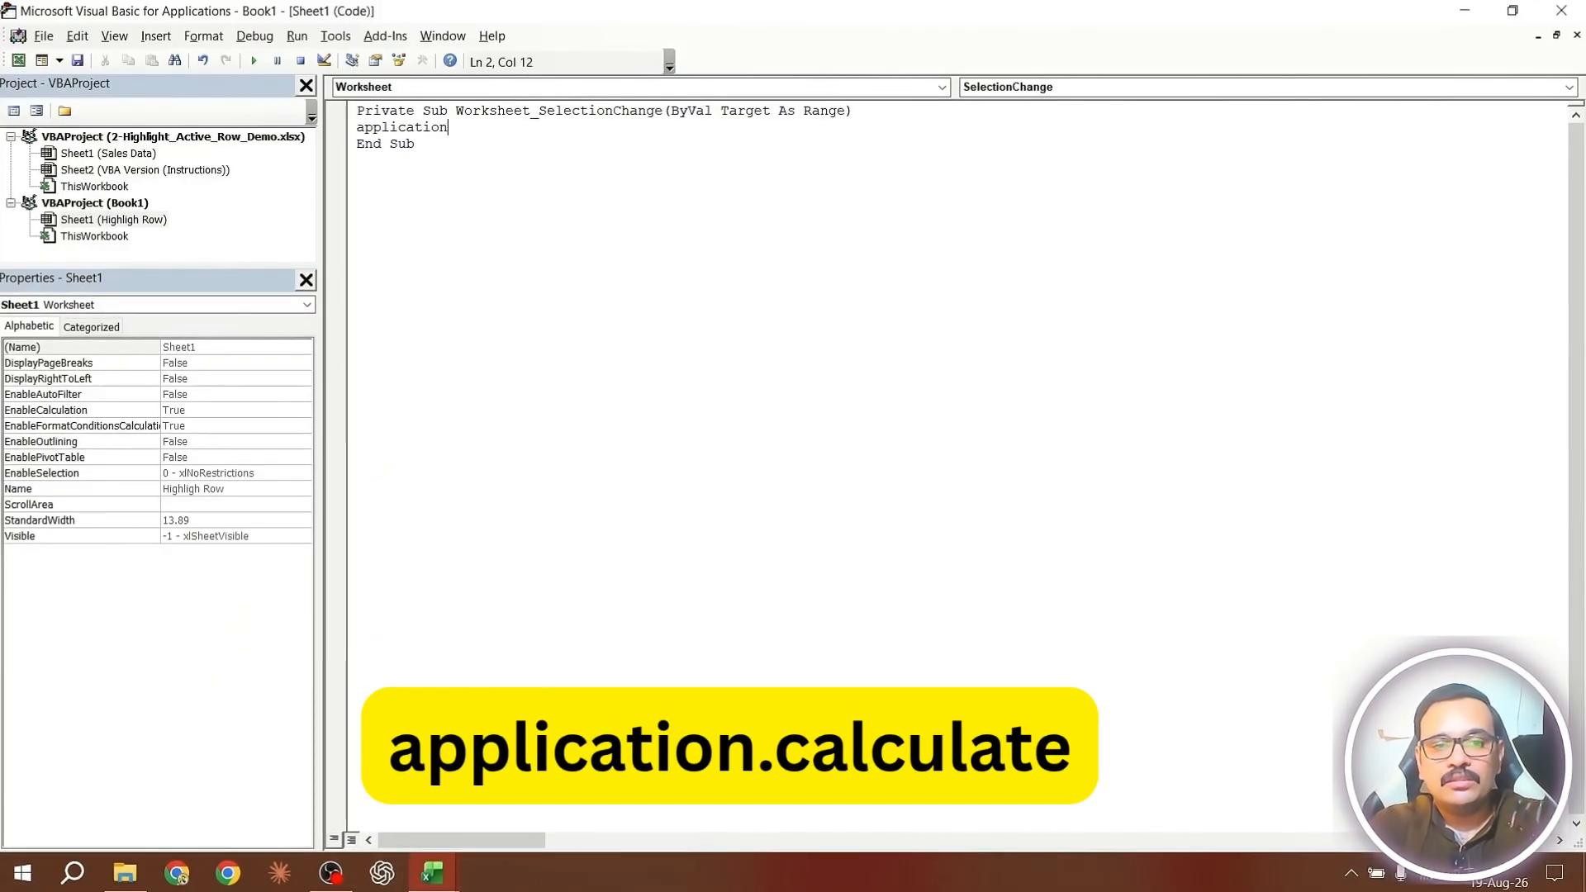
text(.cal)
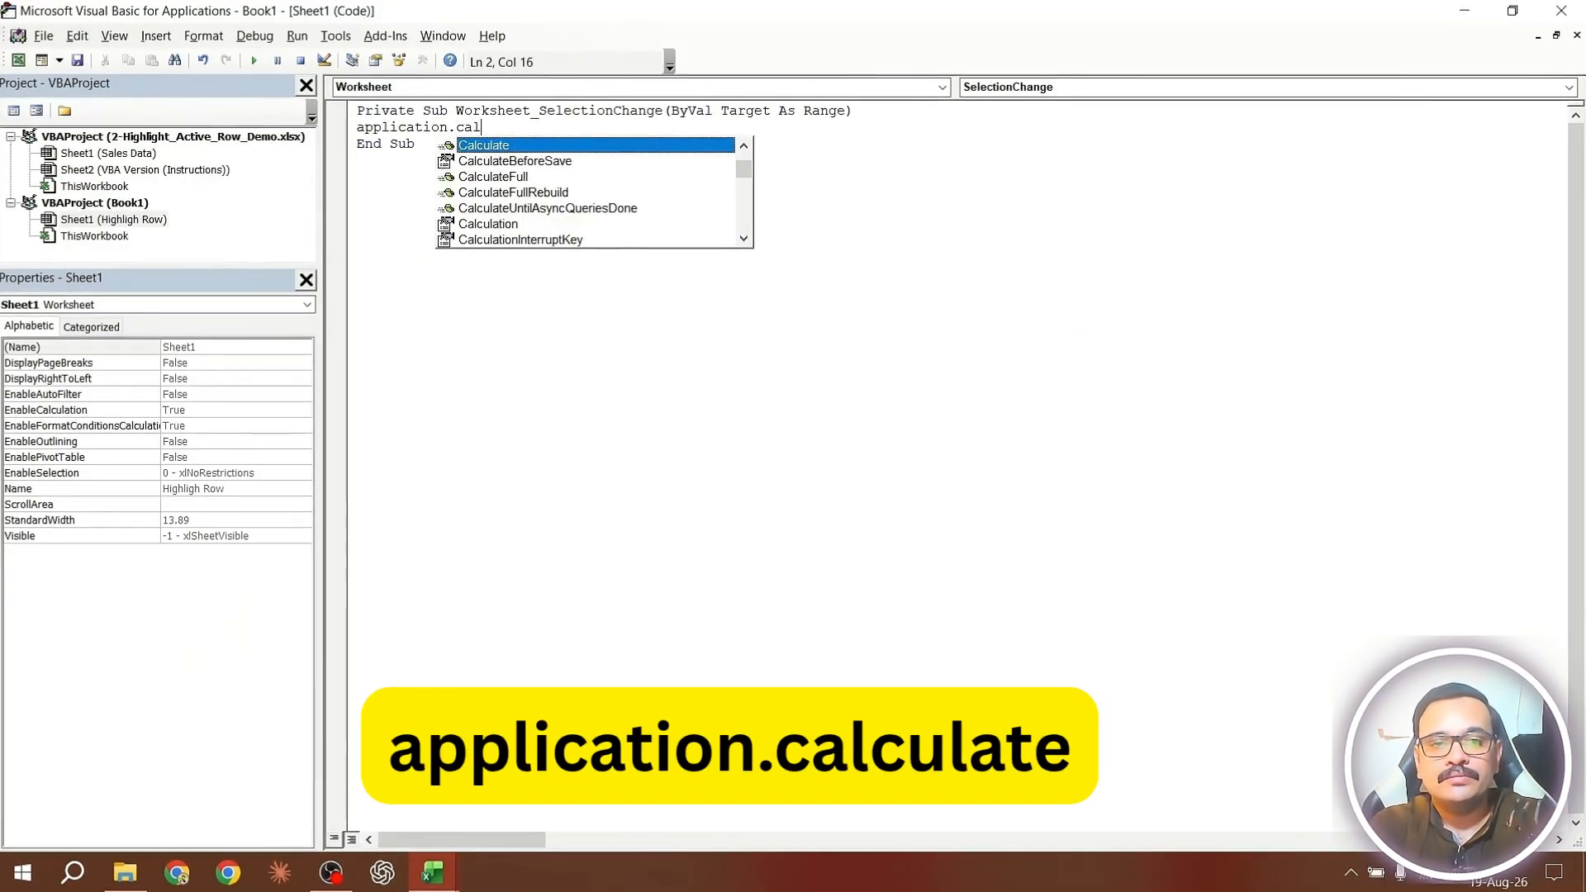
key(Tab)
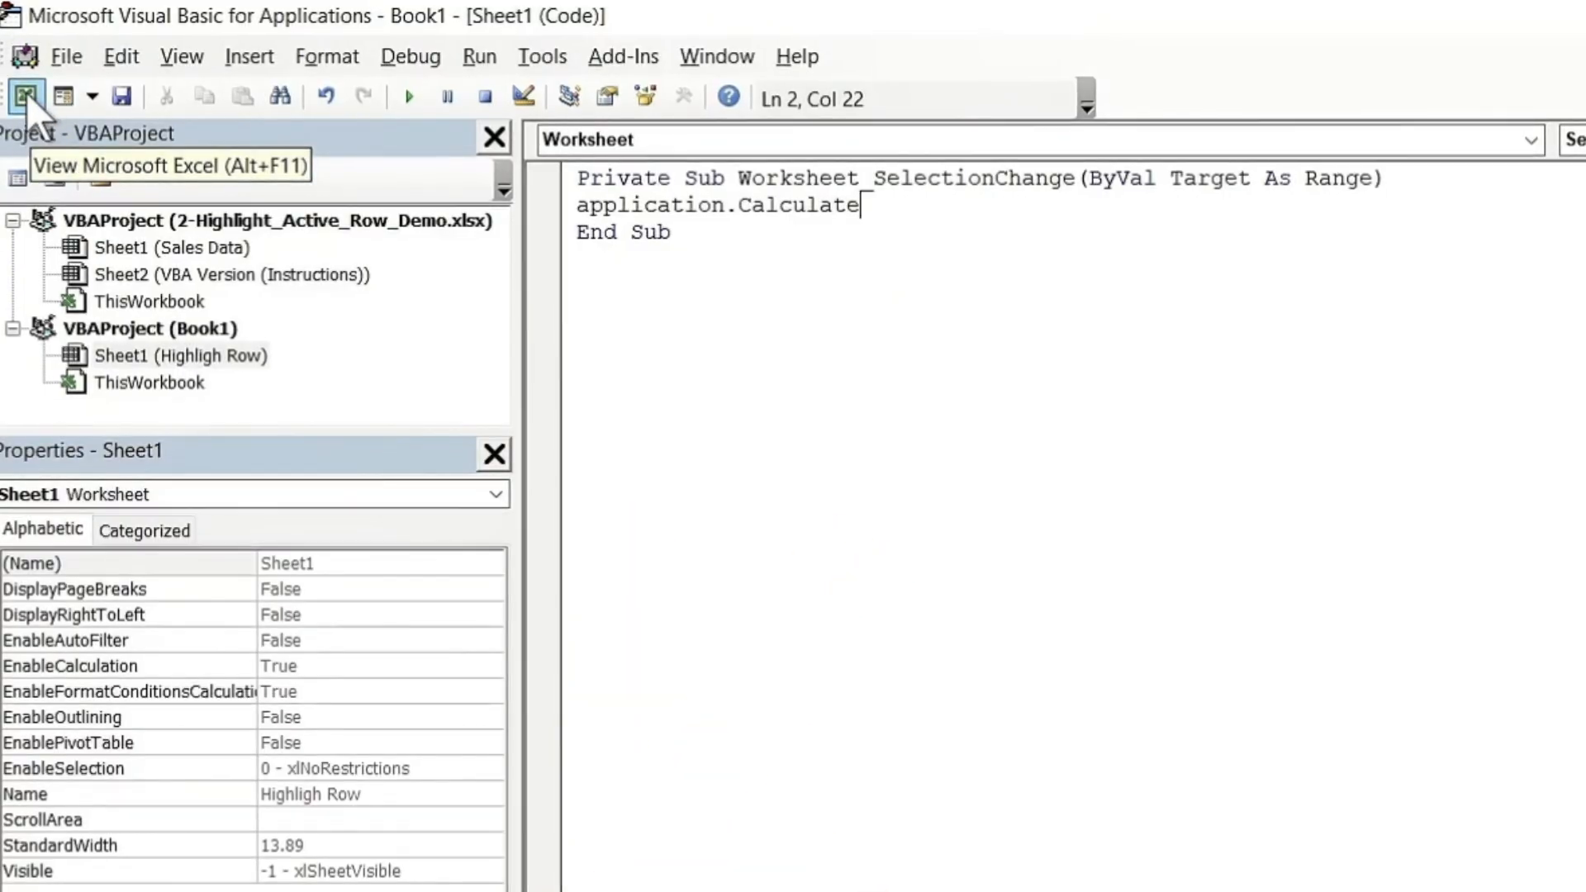
- Return to the Excel worksheet and select Region and Last Name cells in various table rows to test the active-row highlight
click(27, 93)
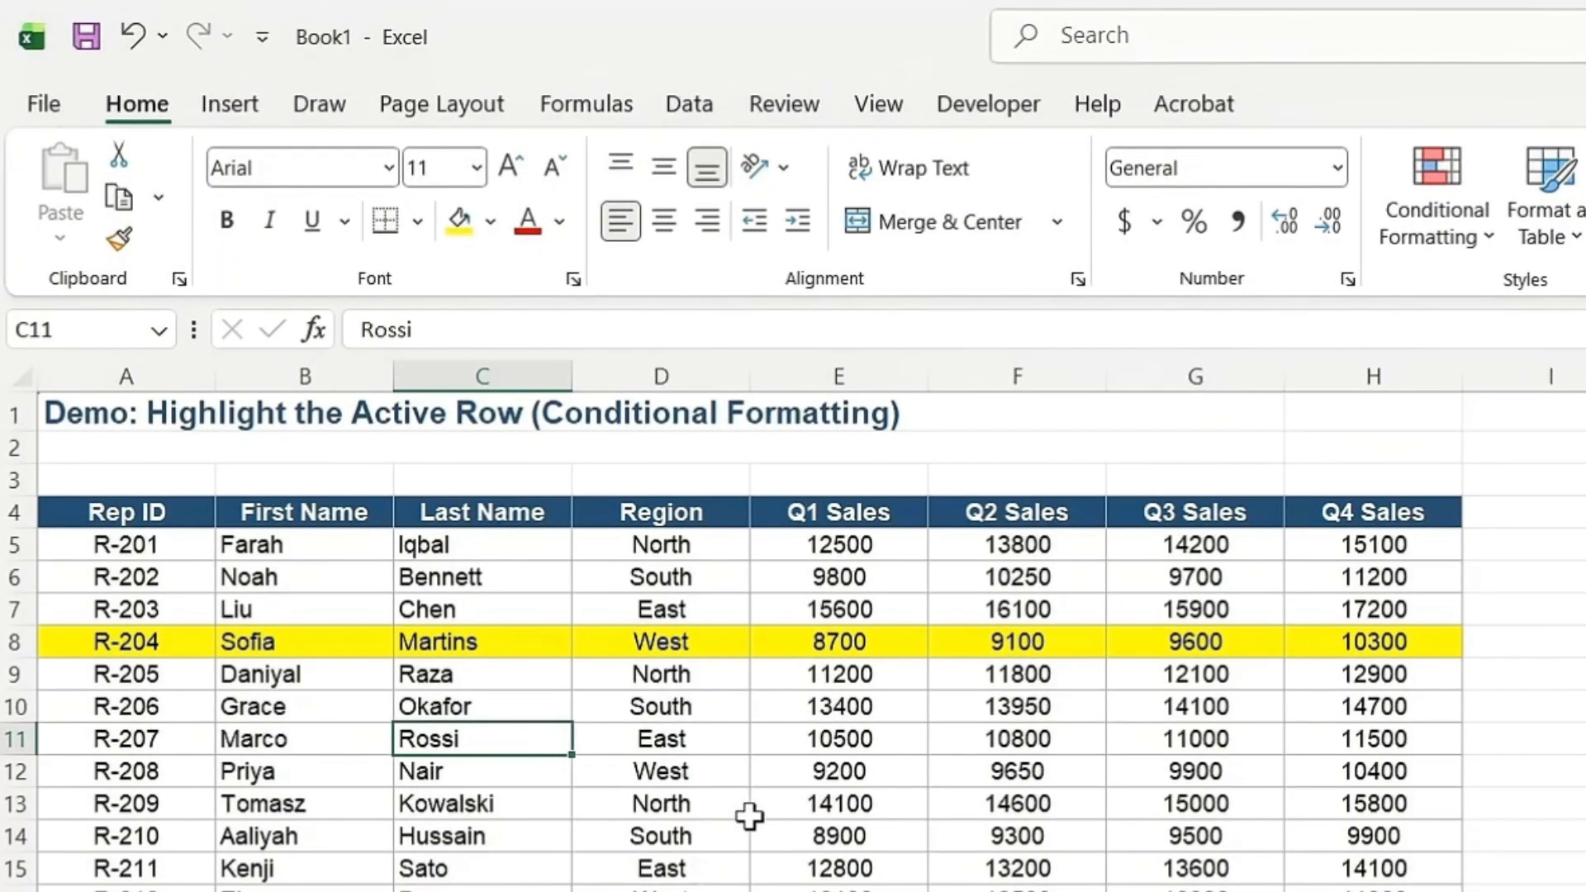
click(692, 803)
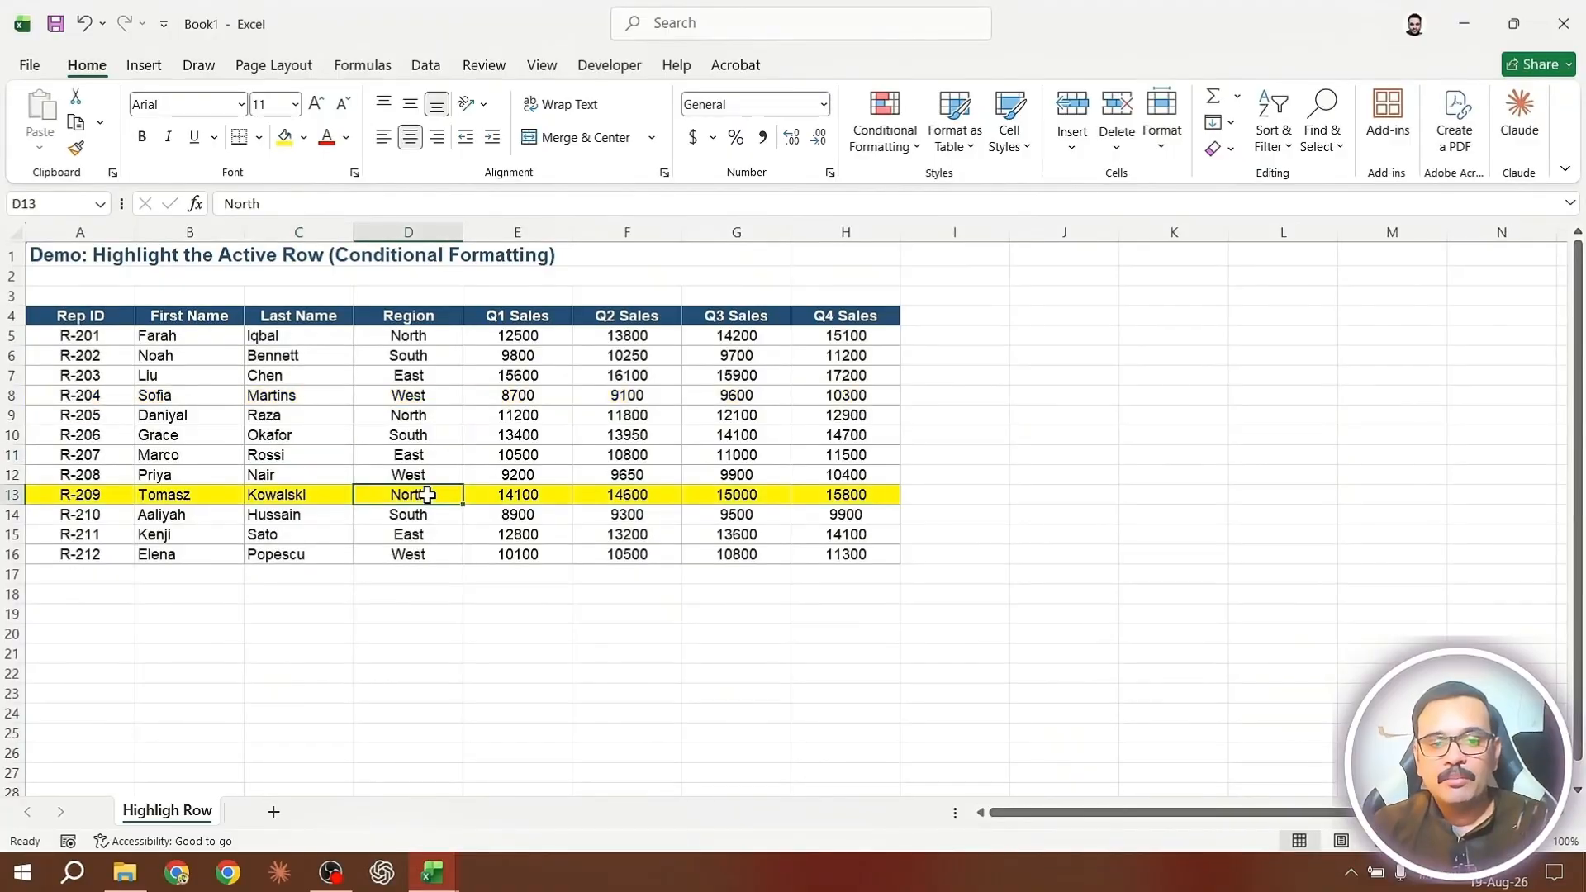
click(389, 452)
click(376, 397)
click(367, 341)
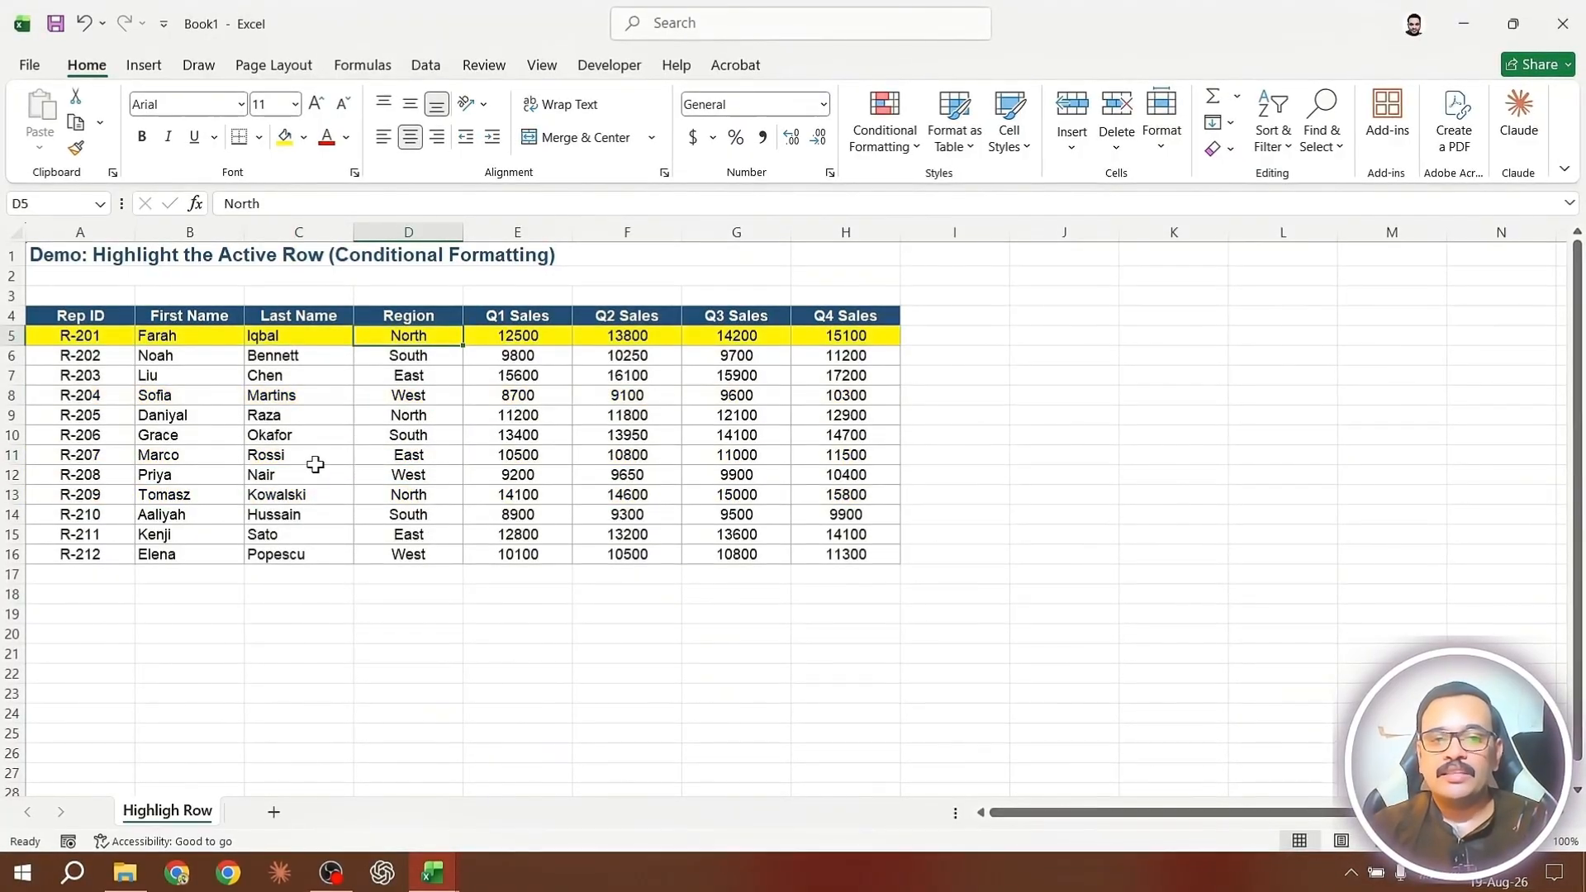
click(319, 456)
click(315, 518)
click(318, 397)
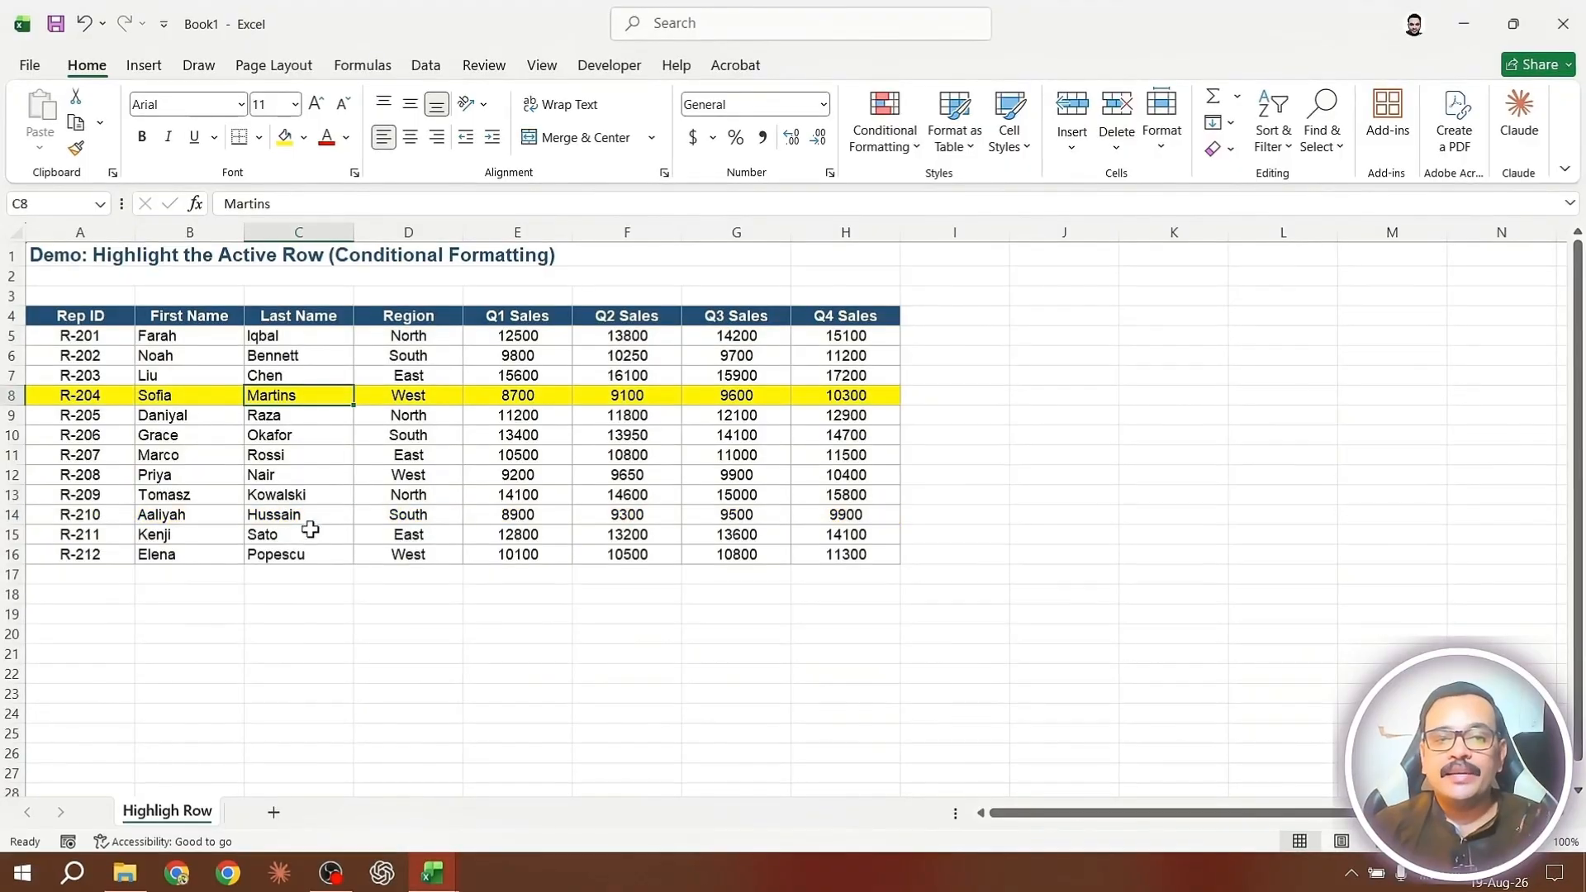
click(311, 534)
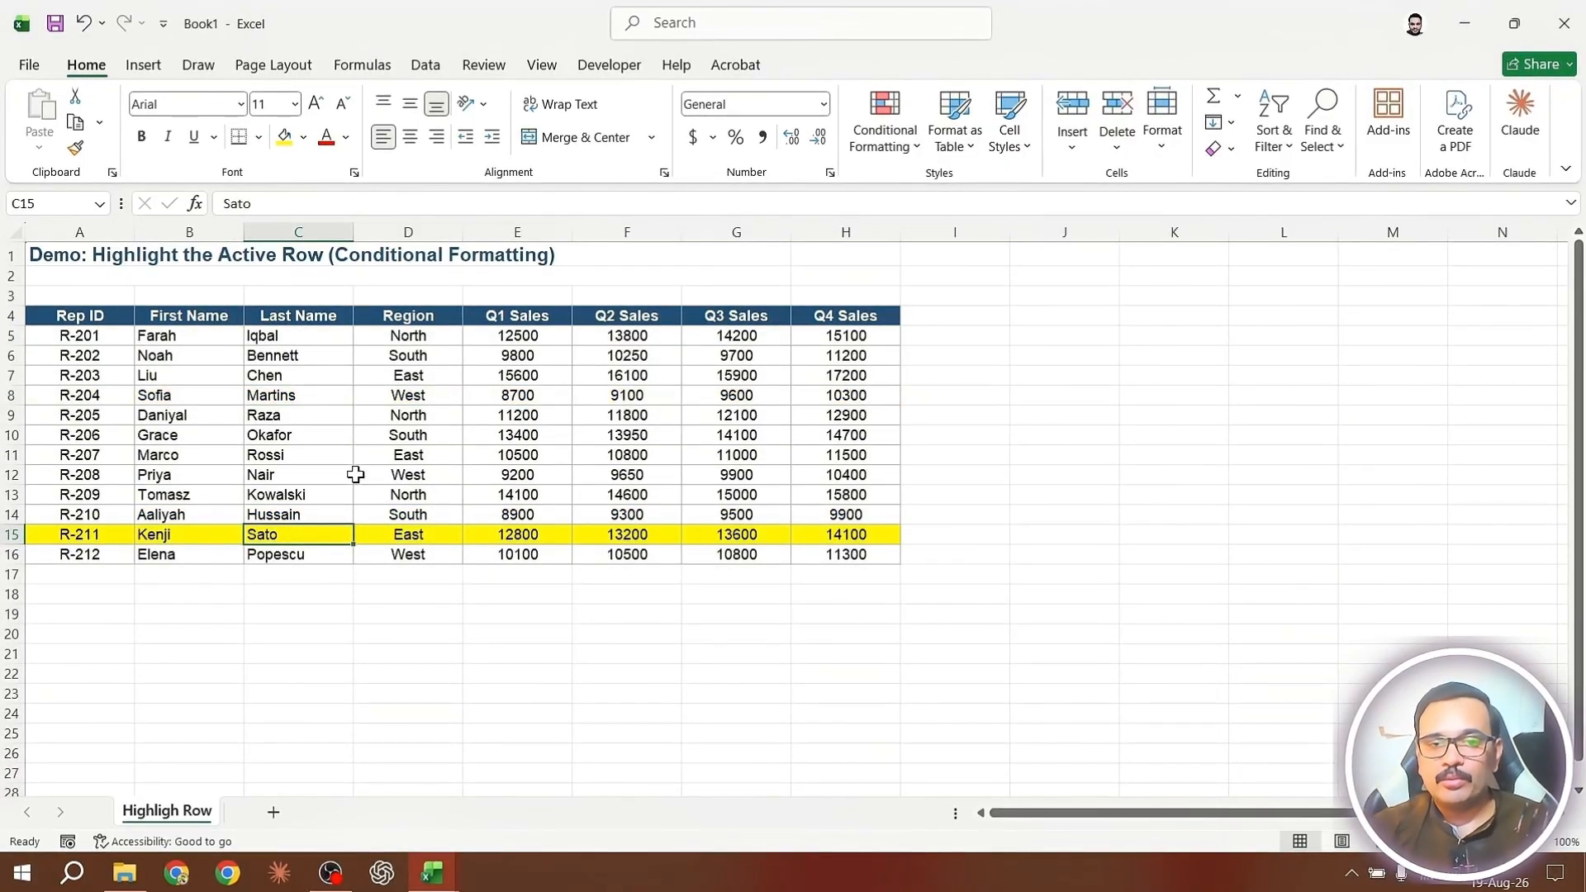
click(328, 456)
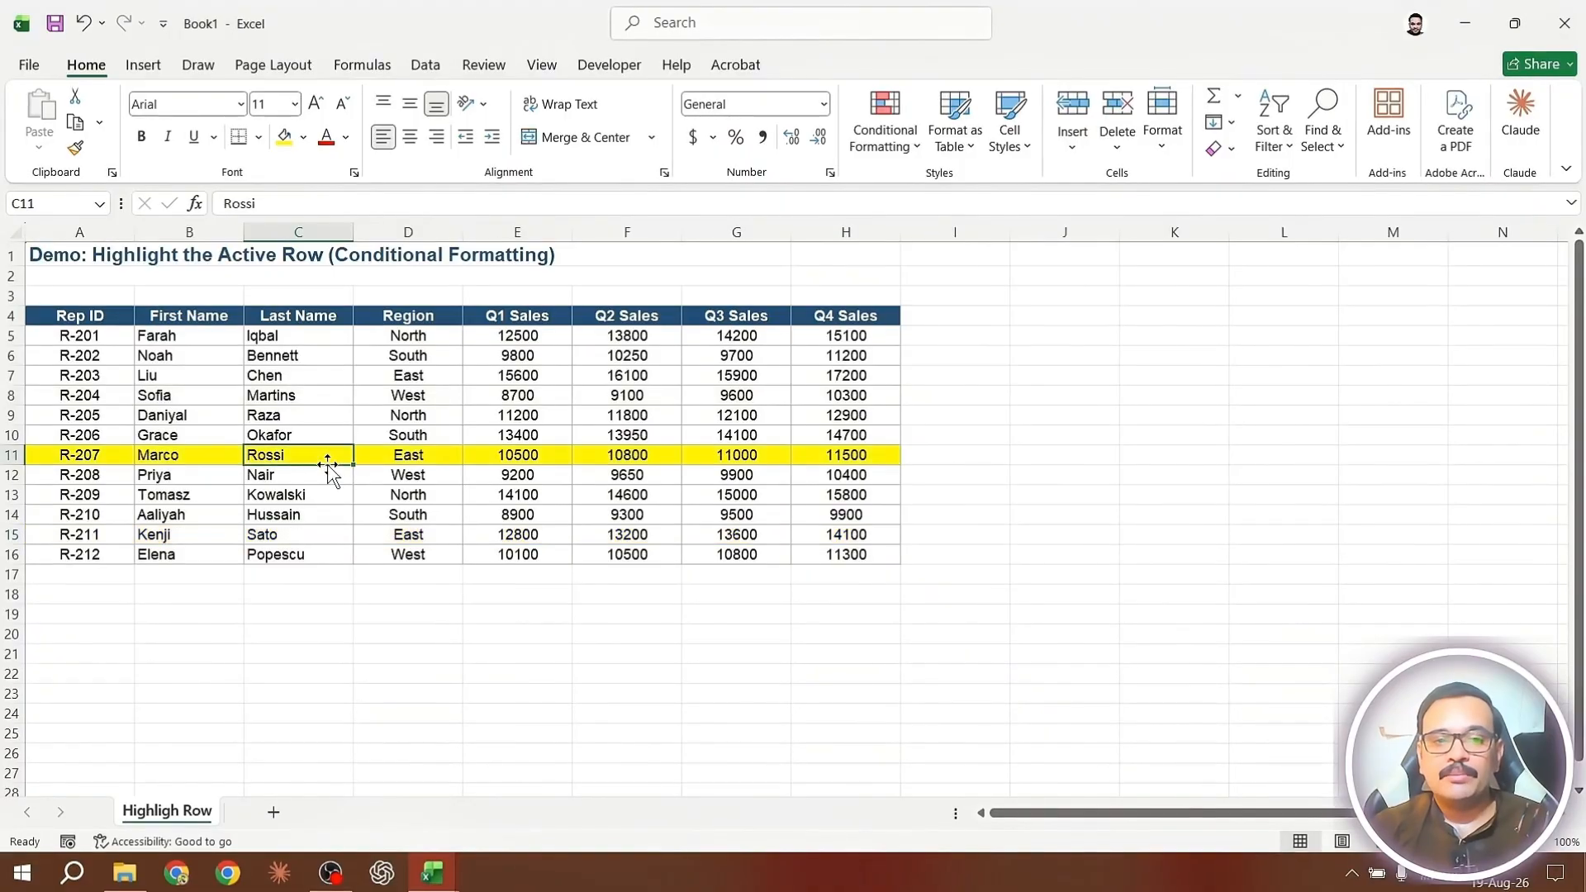
- Test the highlight with cell-by-cell movement down the Last Name column from C7 to C13, ending with C10 selected
click(325, 373)
key(Down)
key(Down)
key(Down)
key(Down)
key(Down)
key(Down)
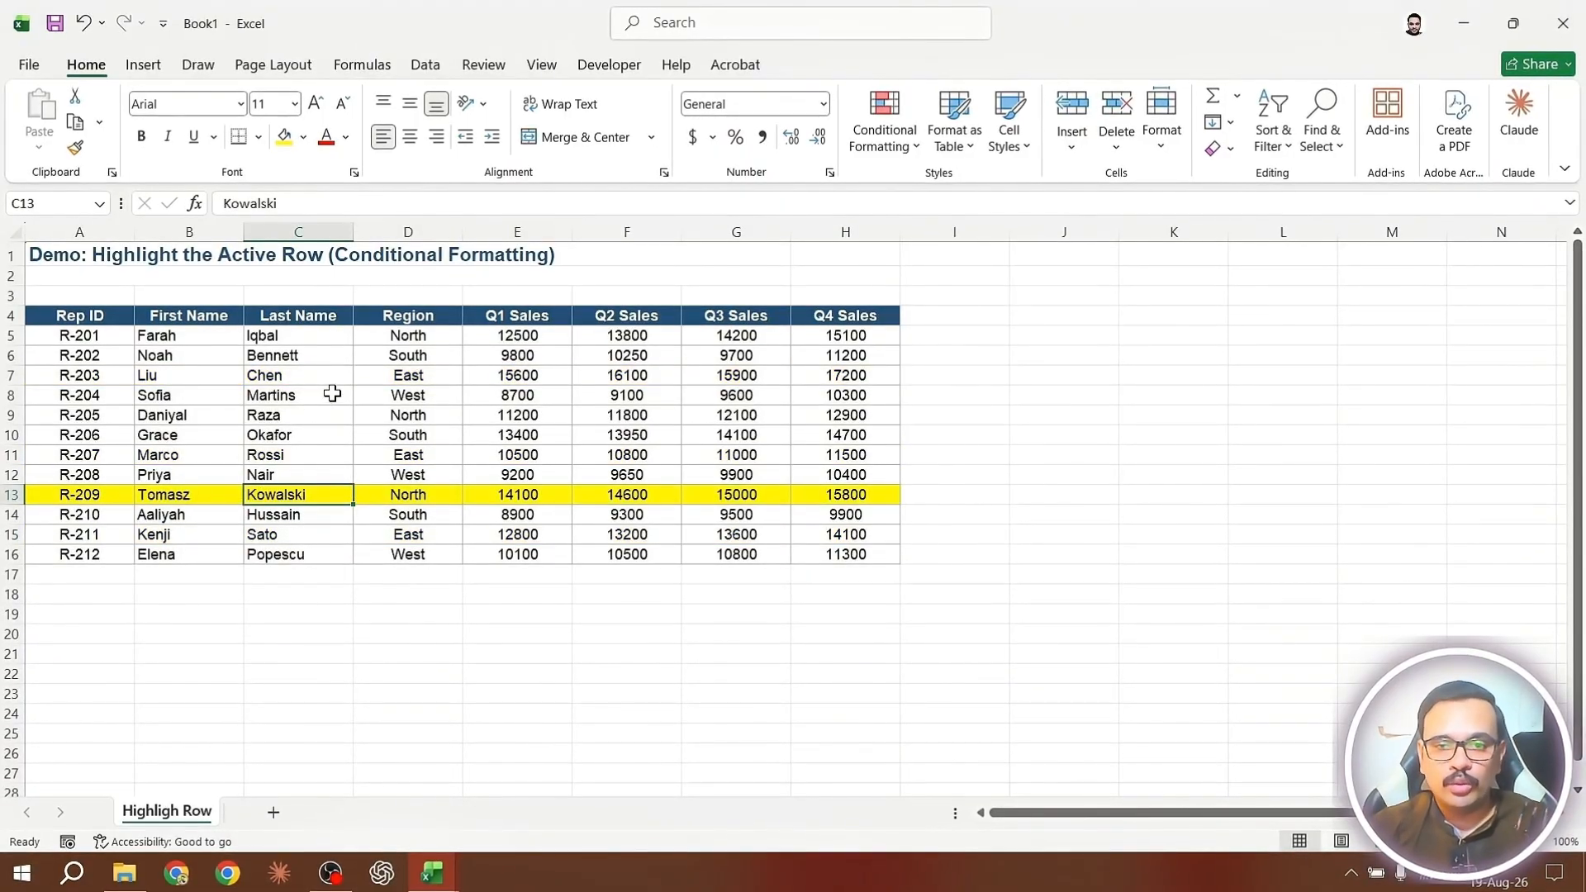
click(329, 439)
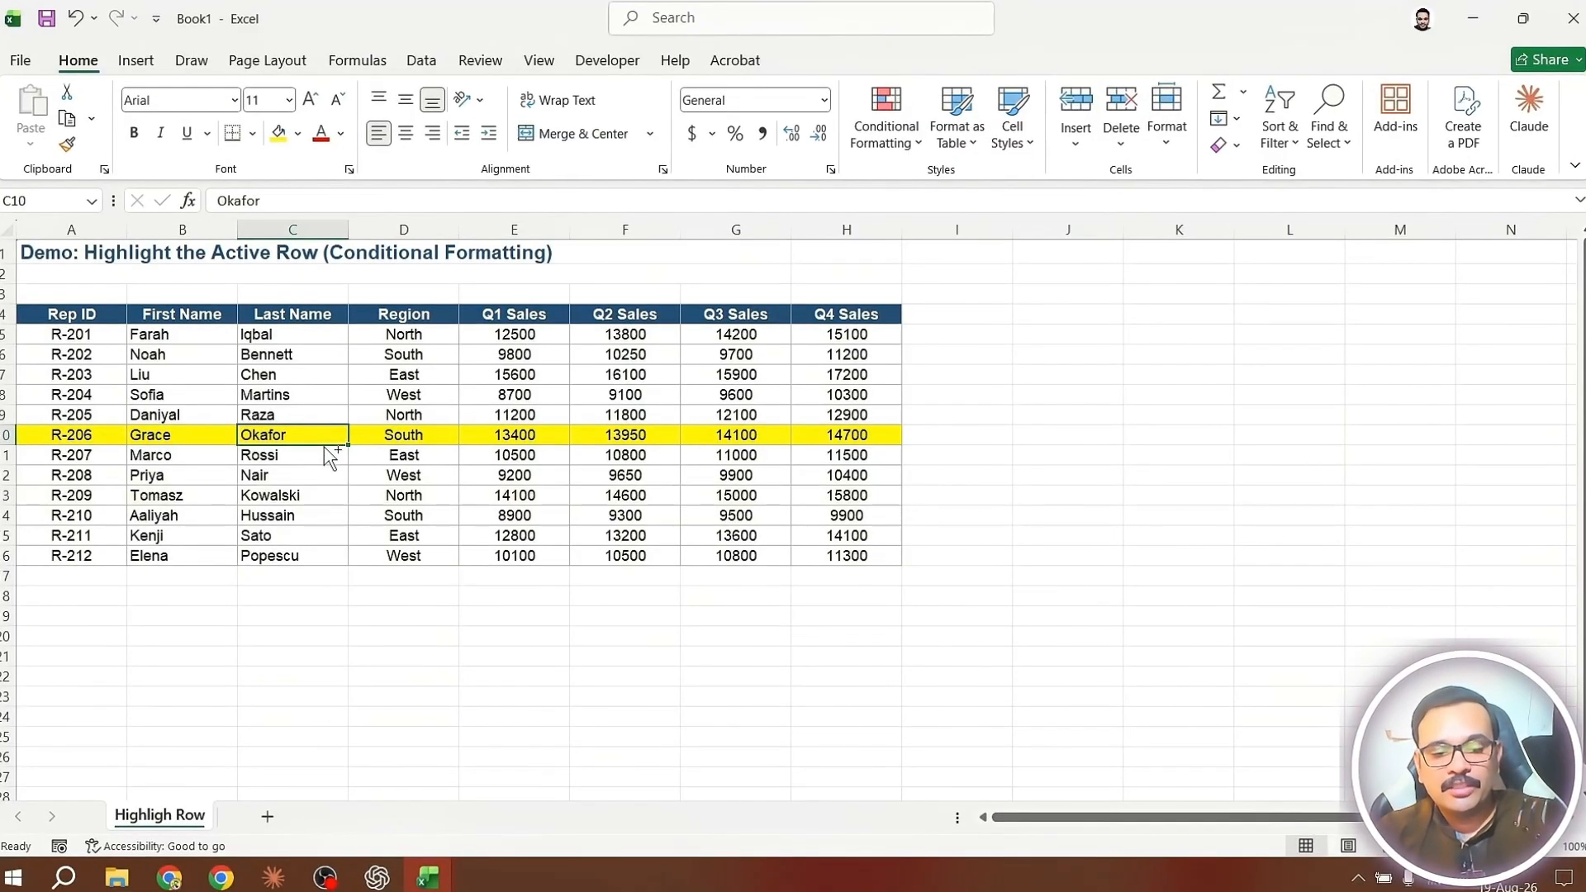
- Choose Excel Macro-Enabled Workbook as the file type for saving Book1 in Documents, and cancel without saving
key(ctrl+s)
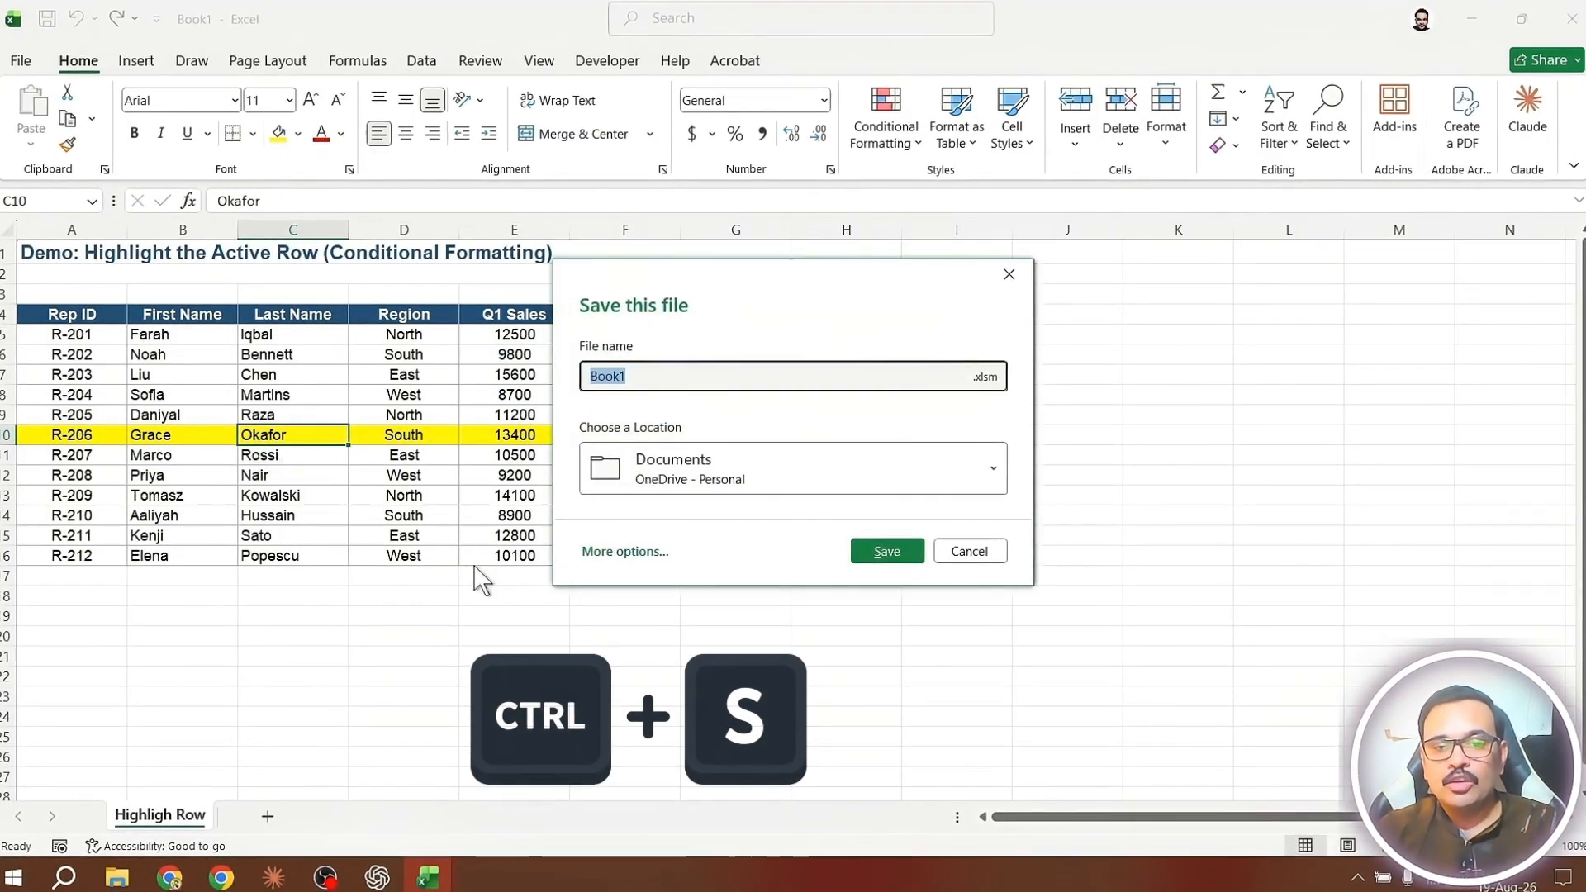
click(612, 553)
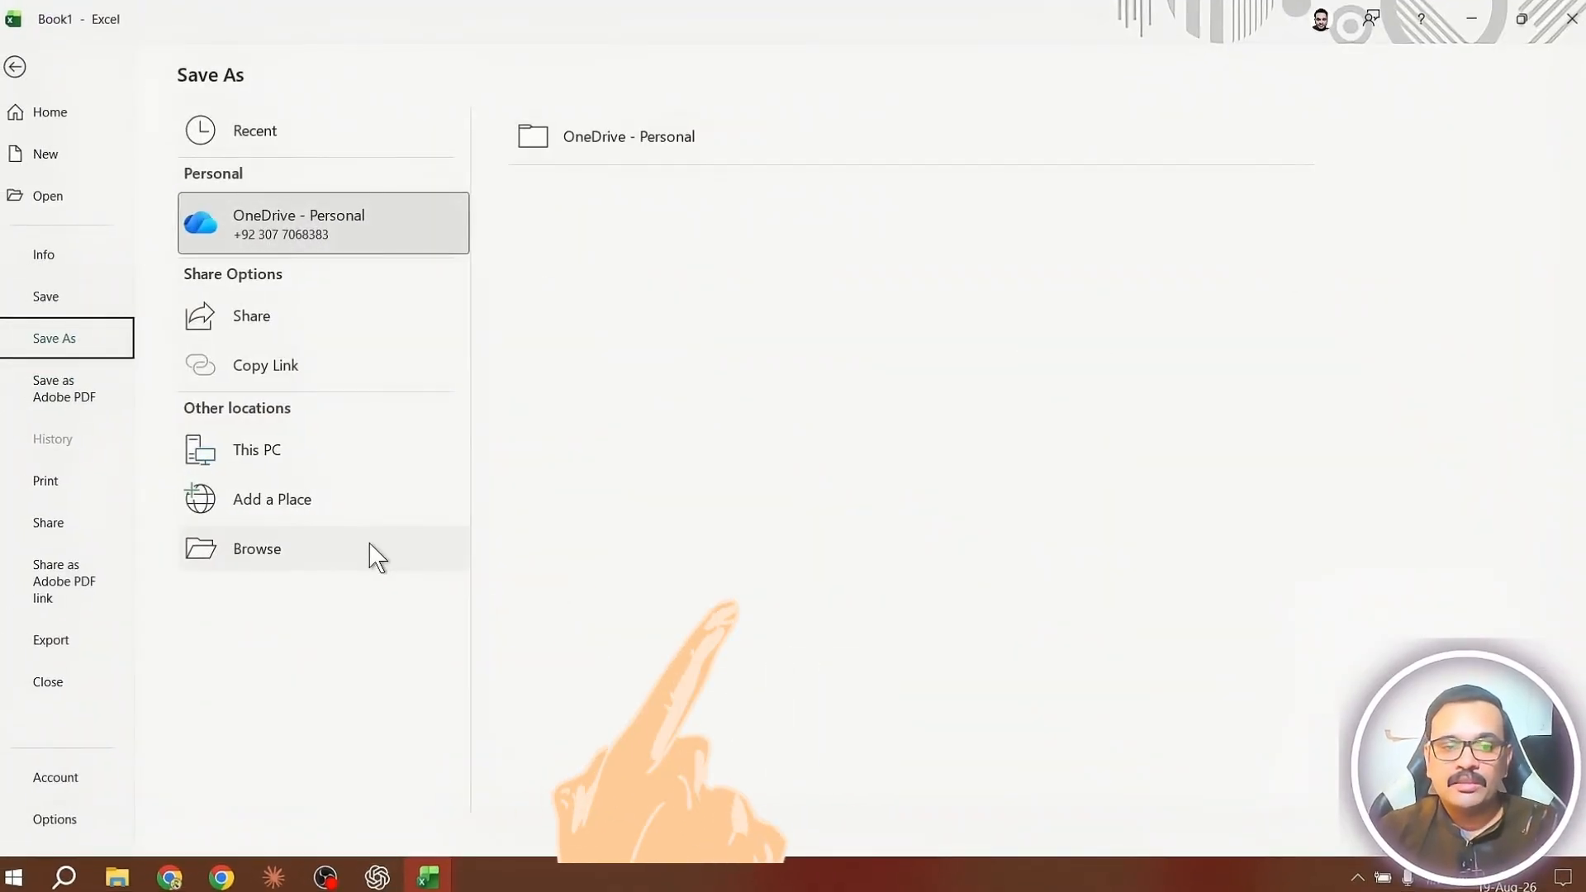
click(288, 566)
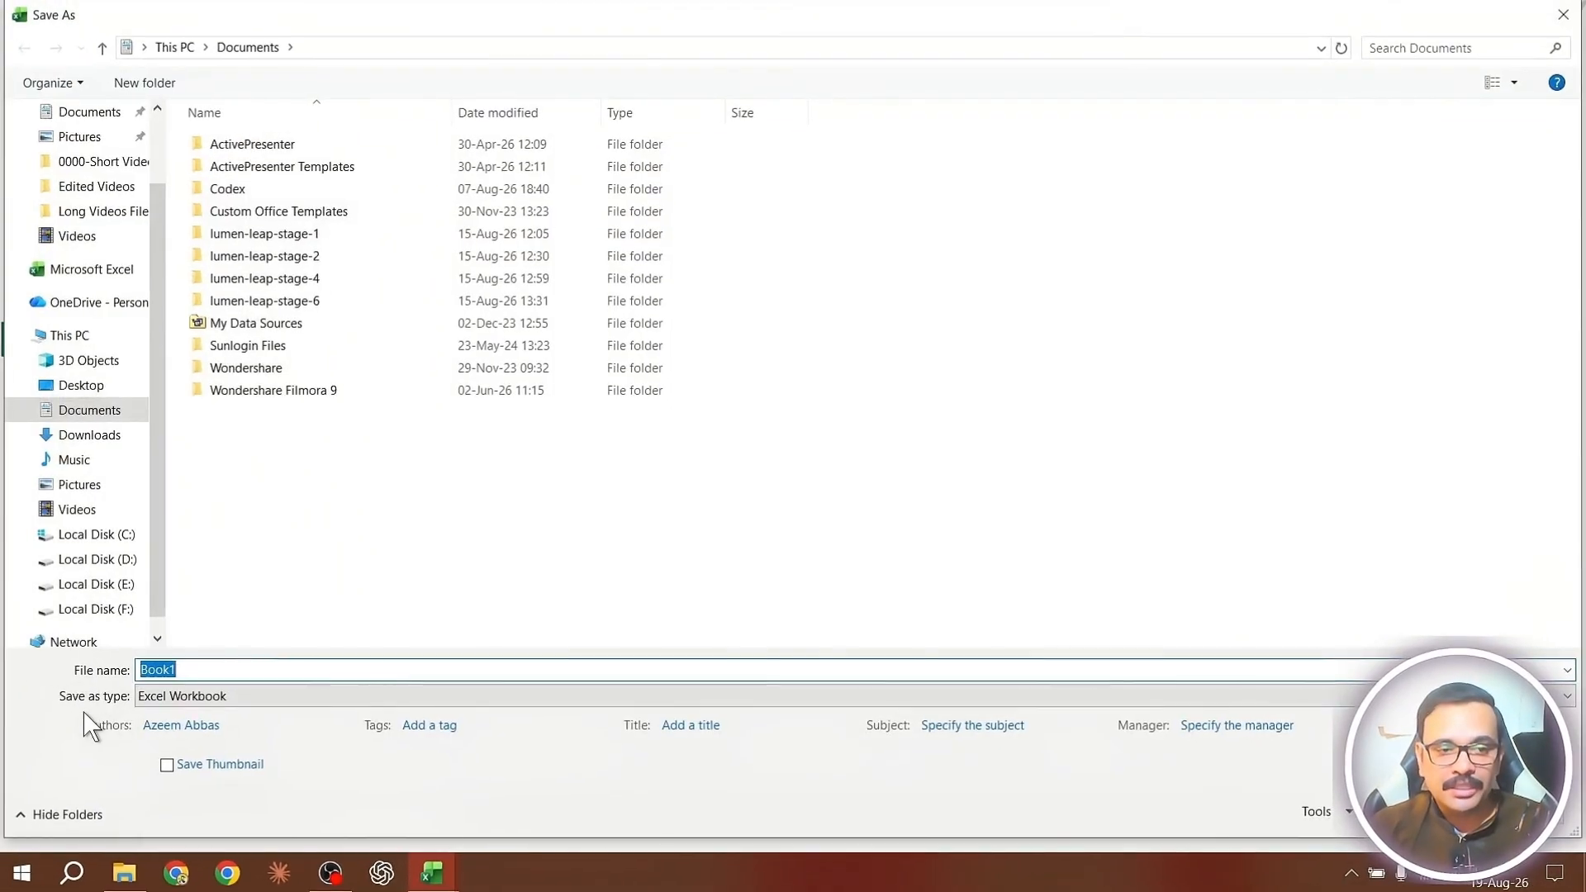
click(217, 698)
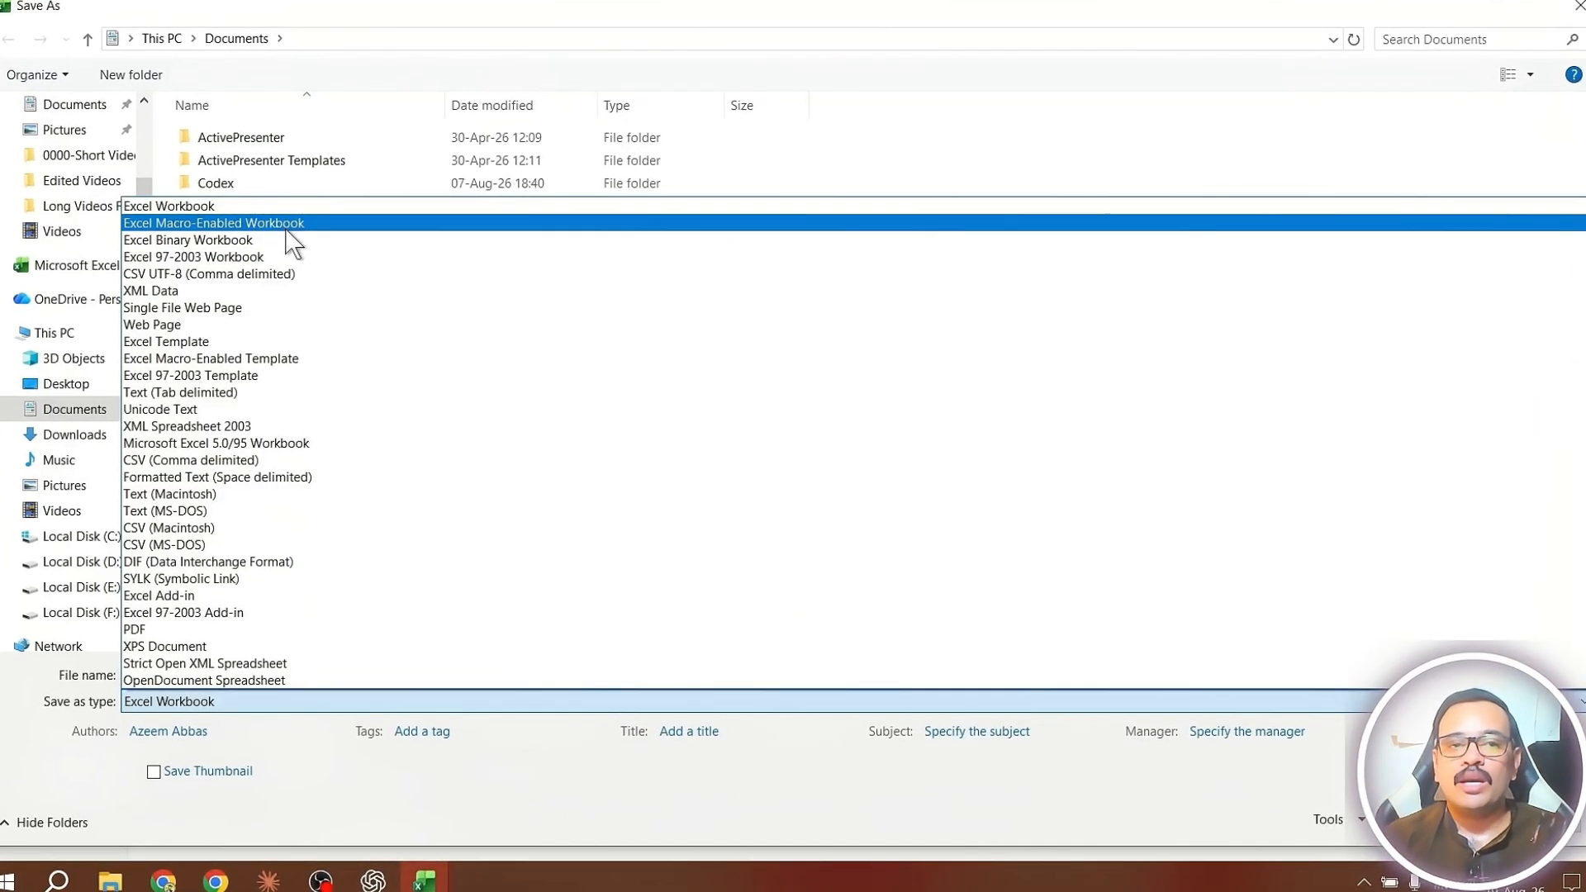
click(287, 230)
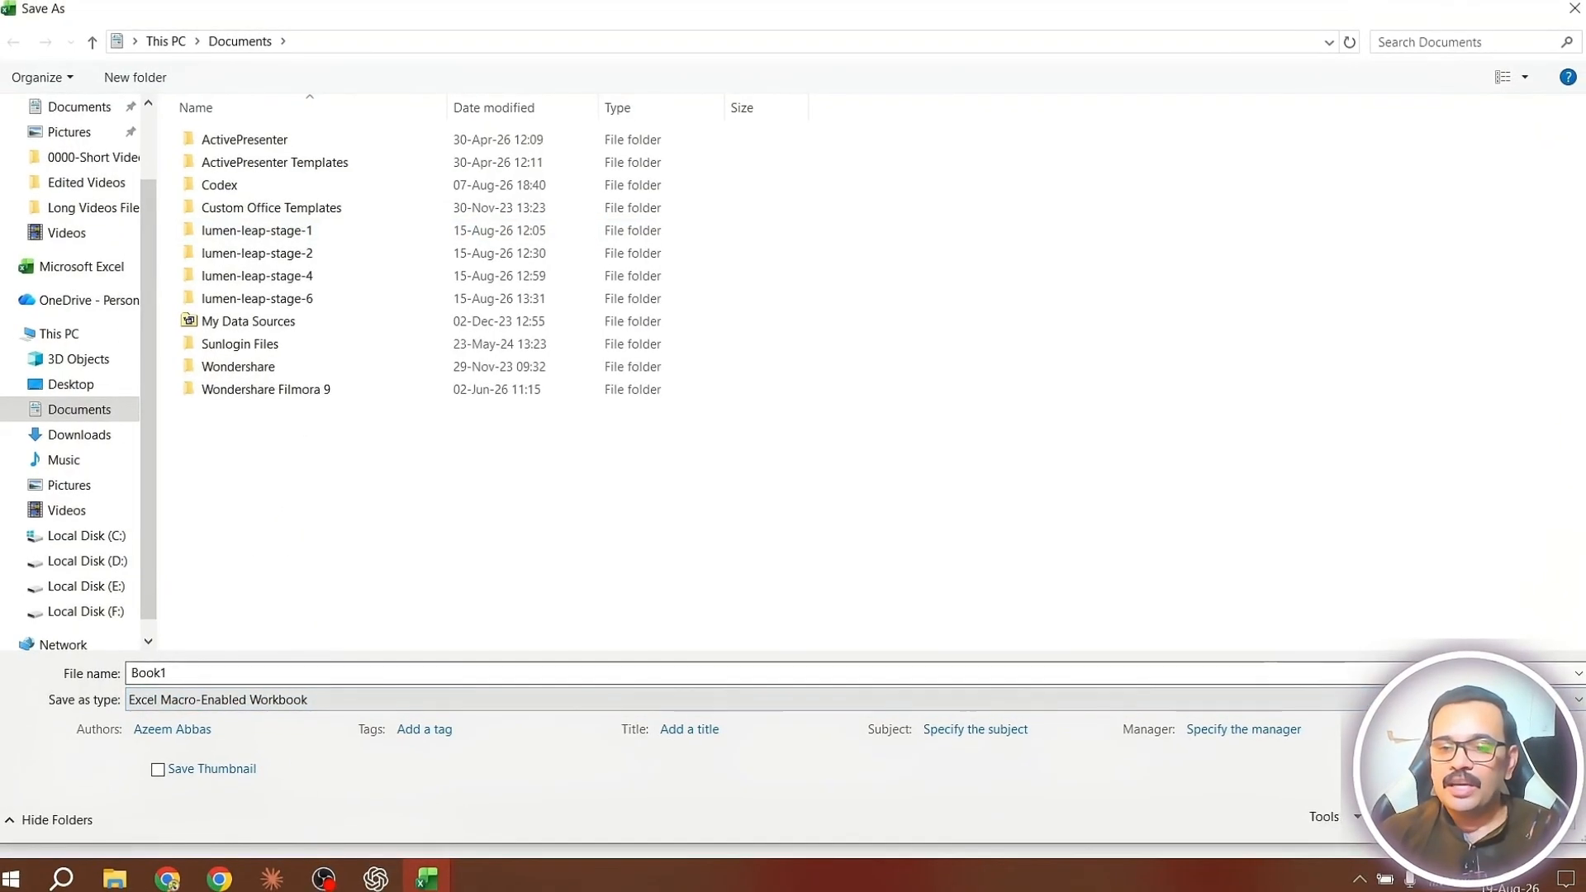
key(Escape)
key(Escape)
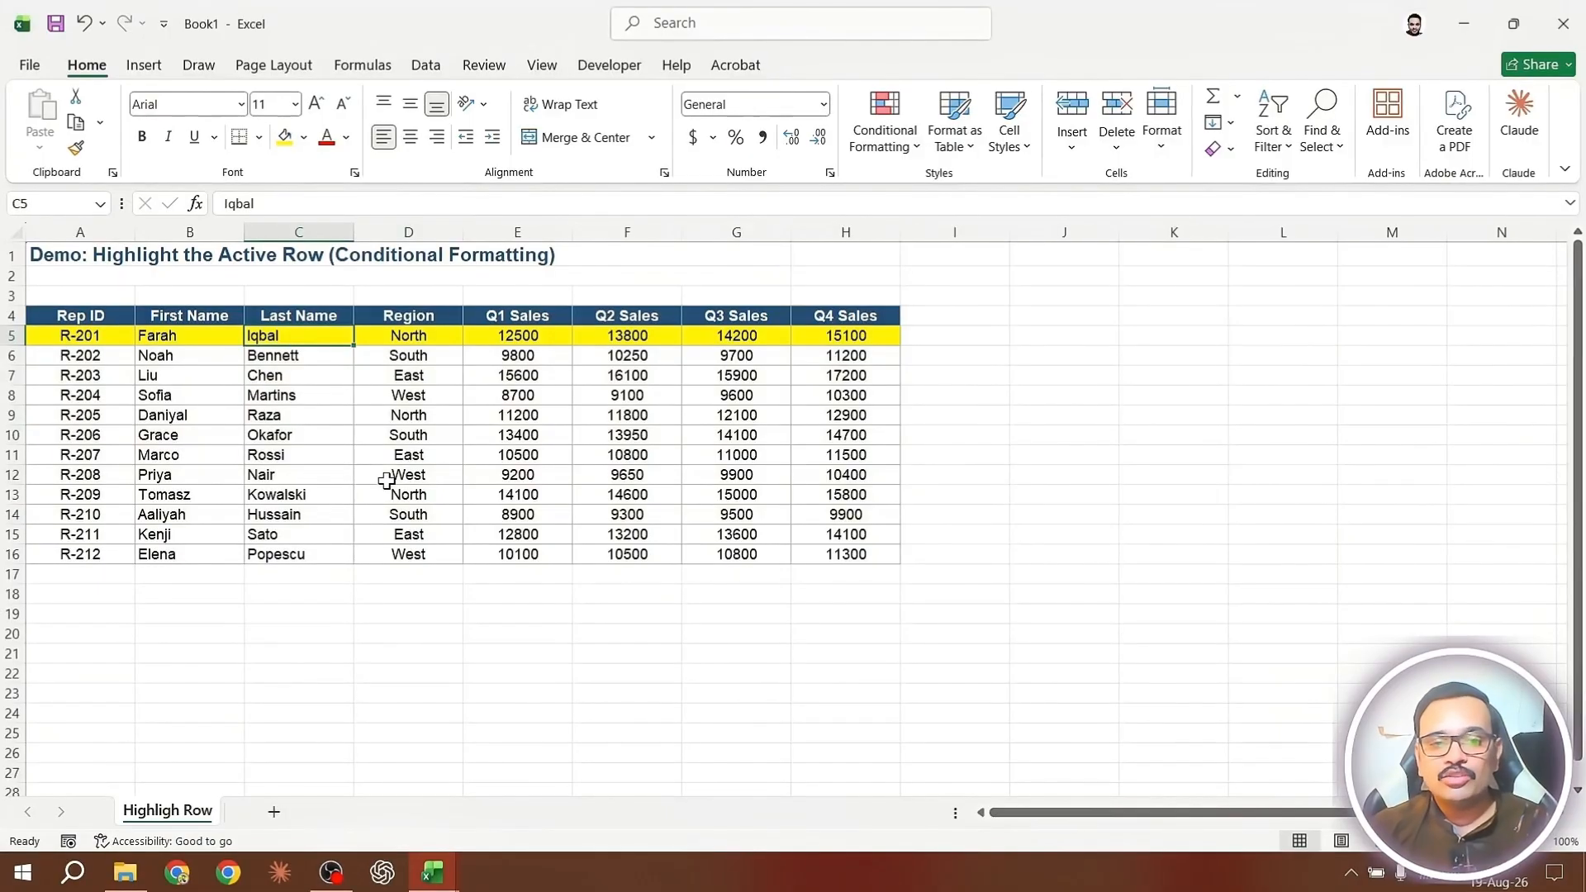
- Select Q1 Sales cell E12 and Last Name cells C9 and C11 to test the active-row highlight
click(475, 472)
click(285, 415)
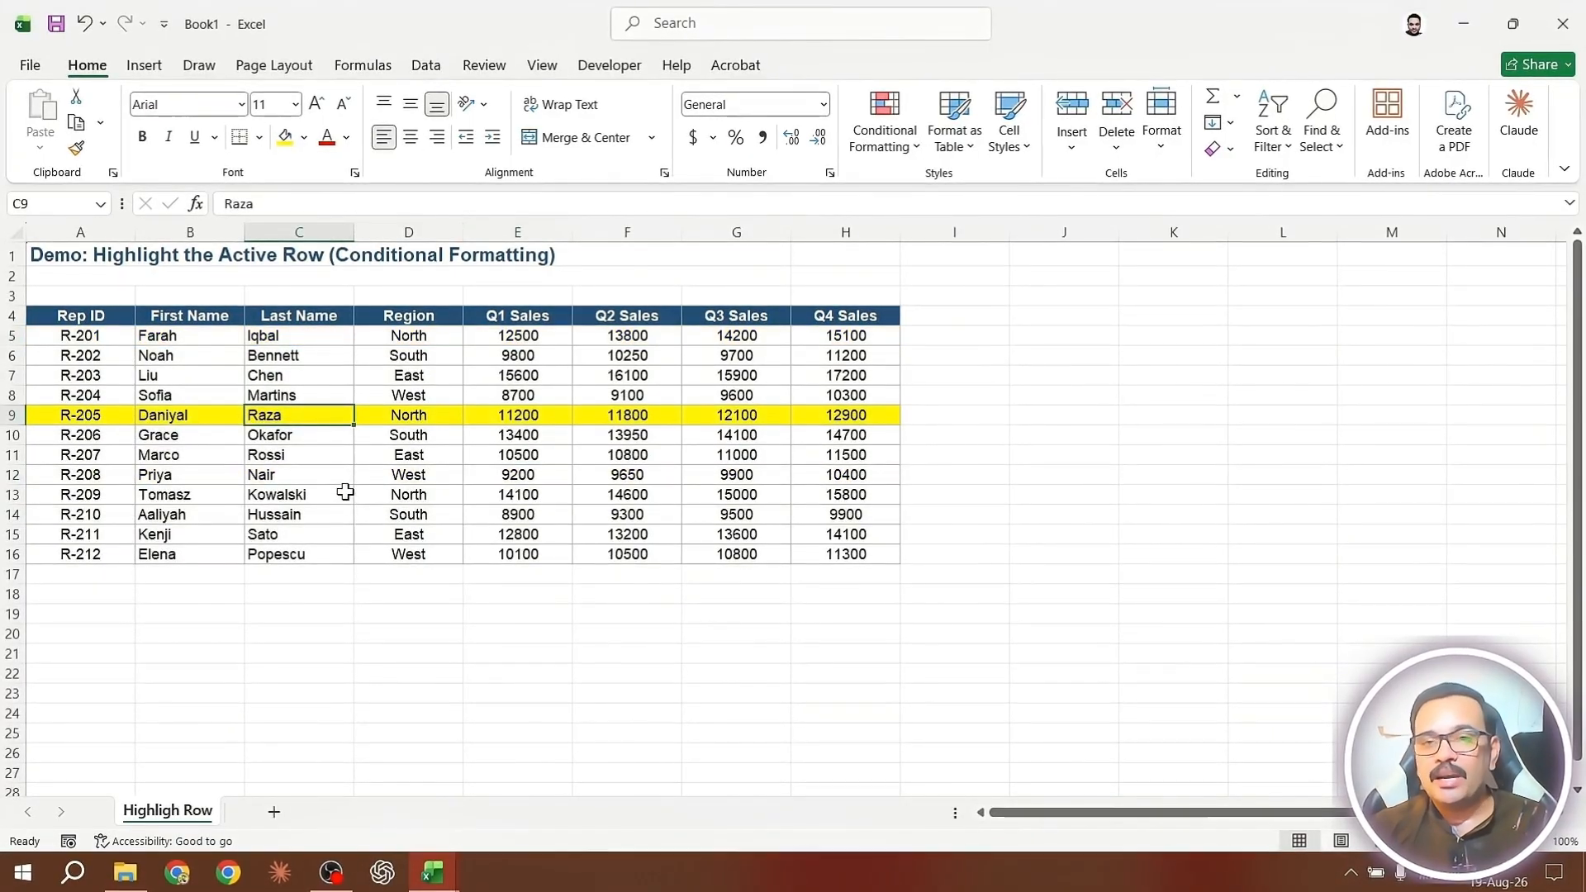
click(293, 456)
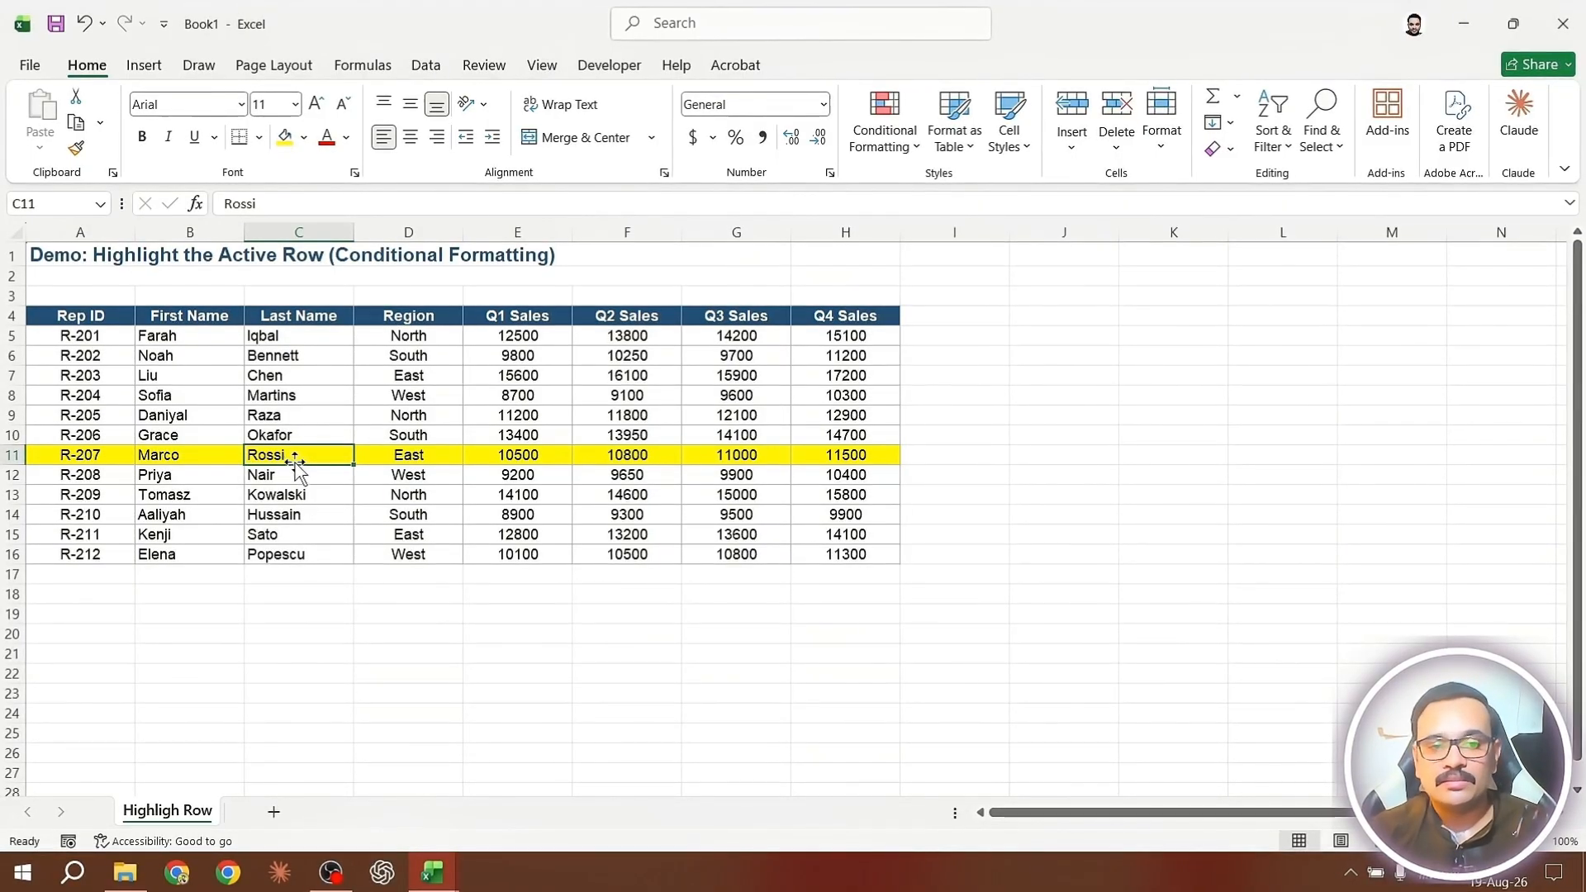
- Select the whole sales table A4:H16 and clear the conditional formatting rules from the selected cells
click(326, 438)
key(ctrl+a)
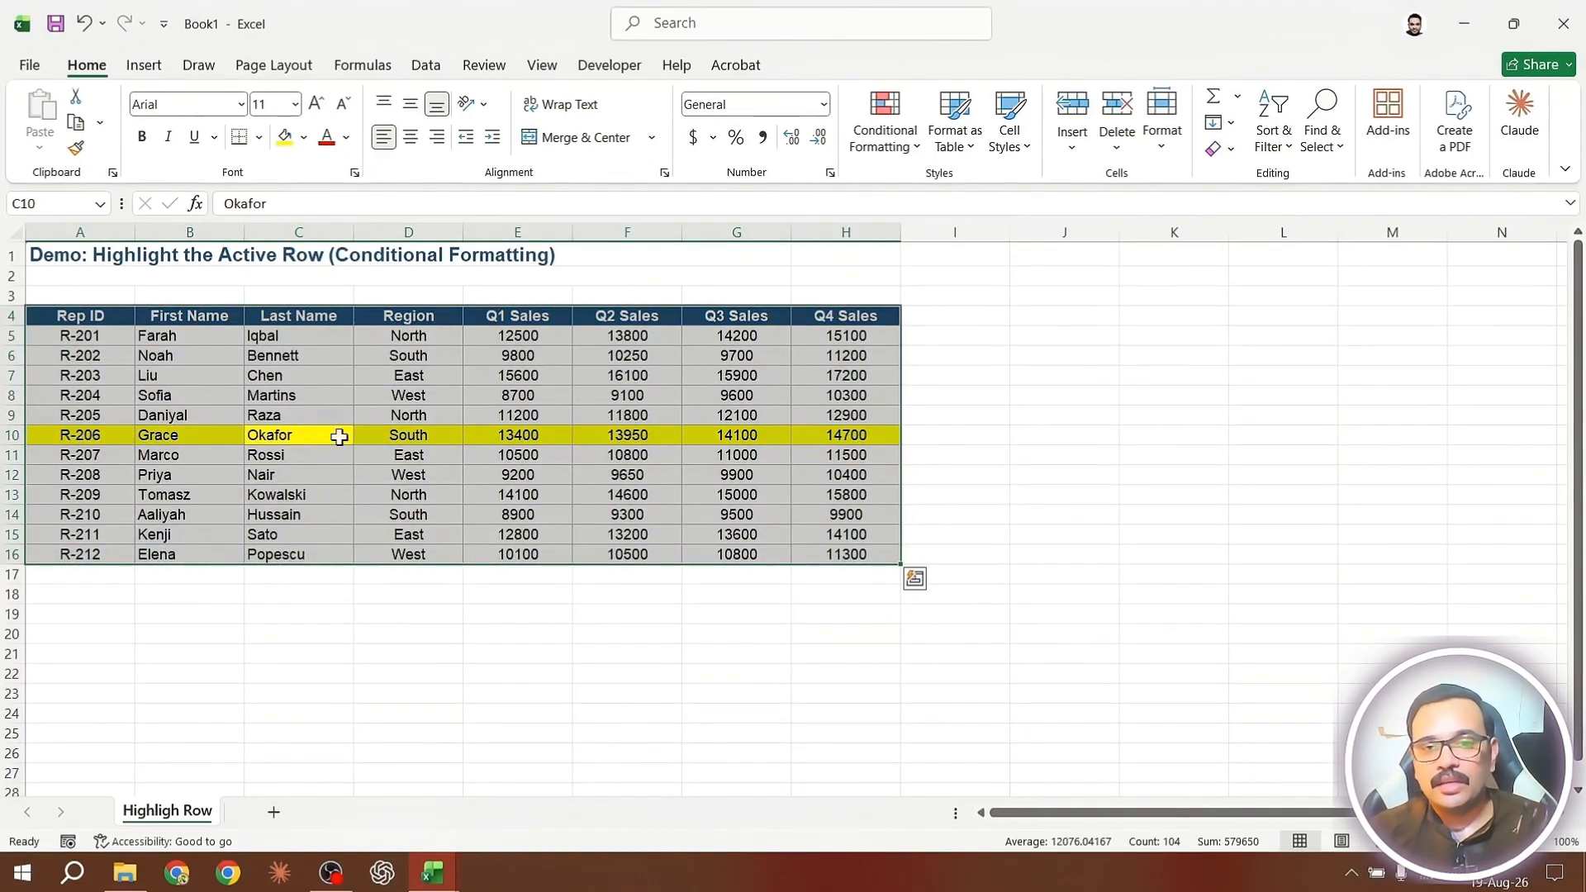
click(896, 151)
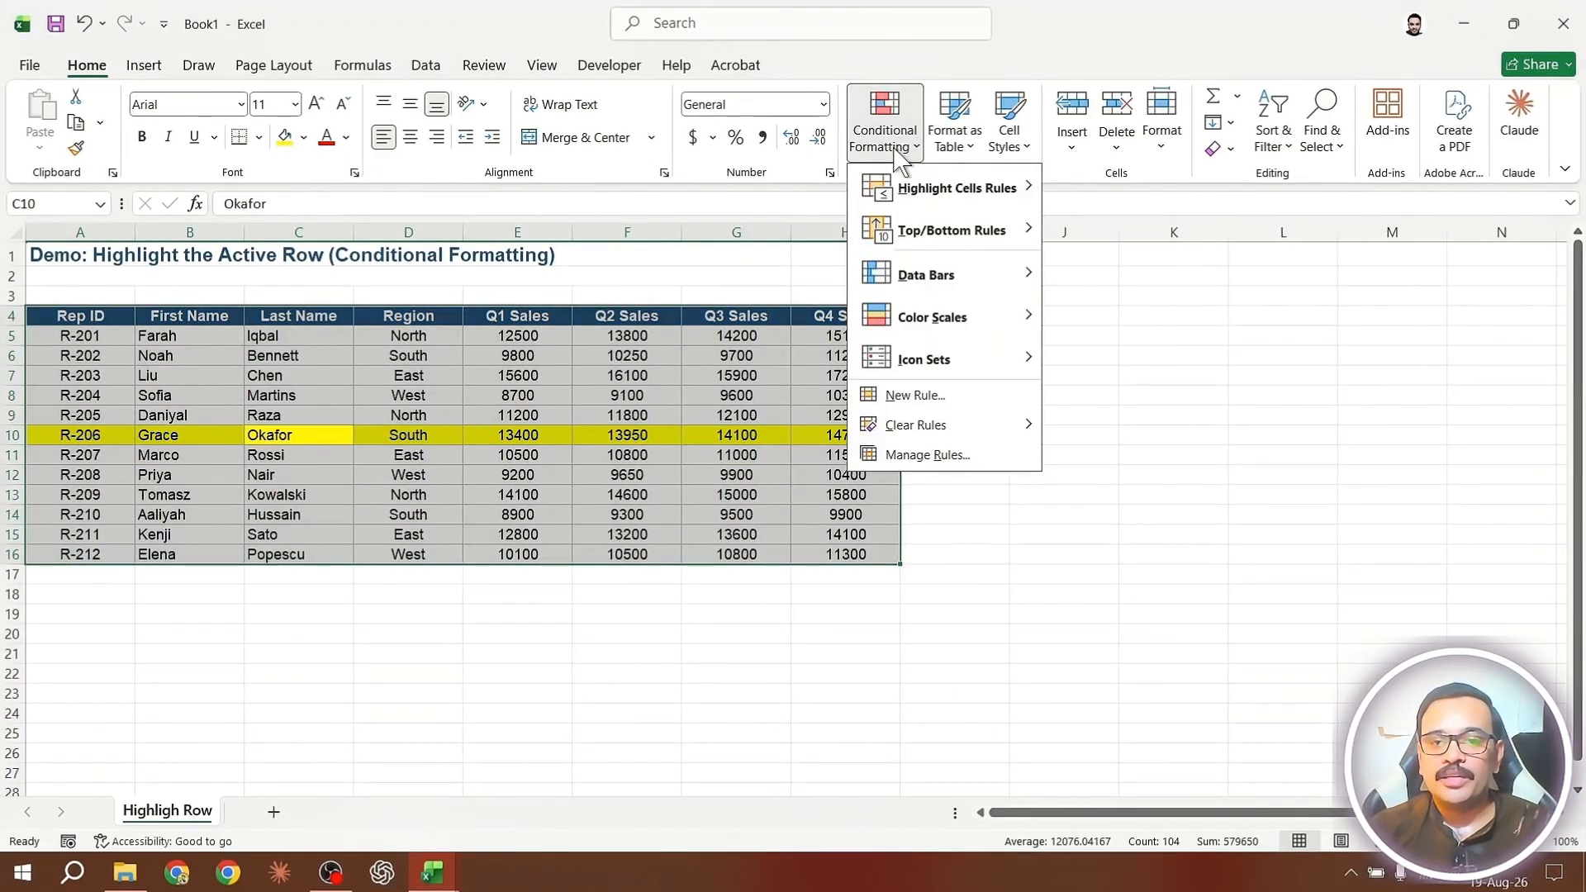
mouse_move(937, 431)
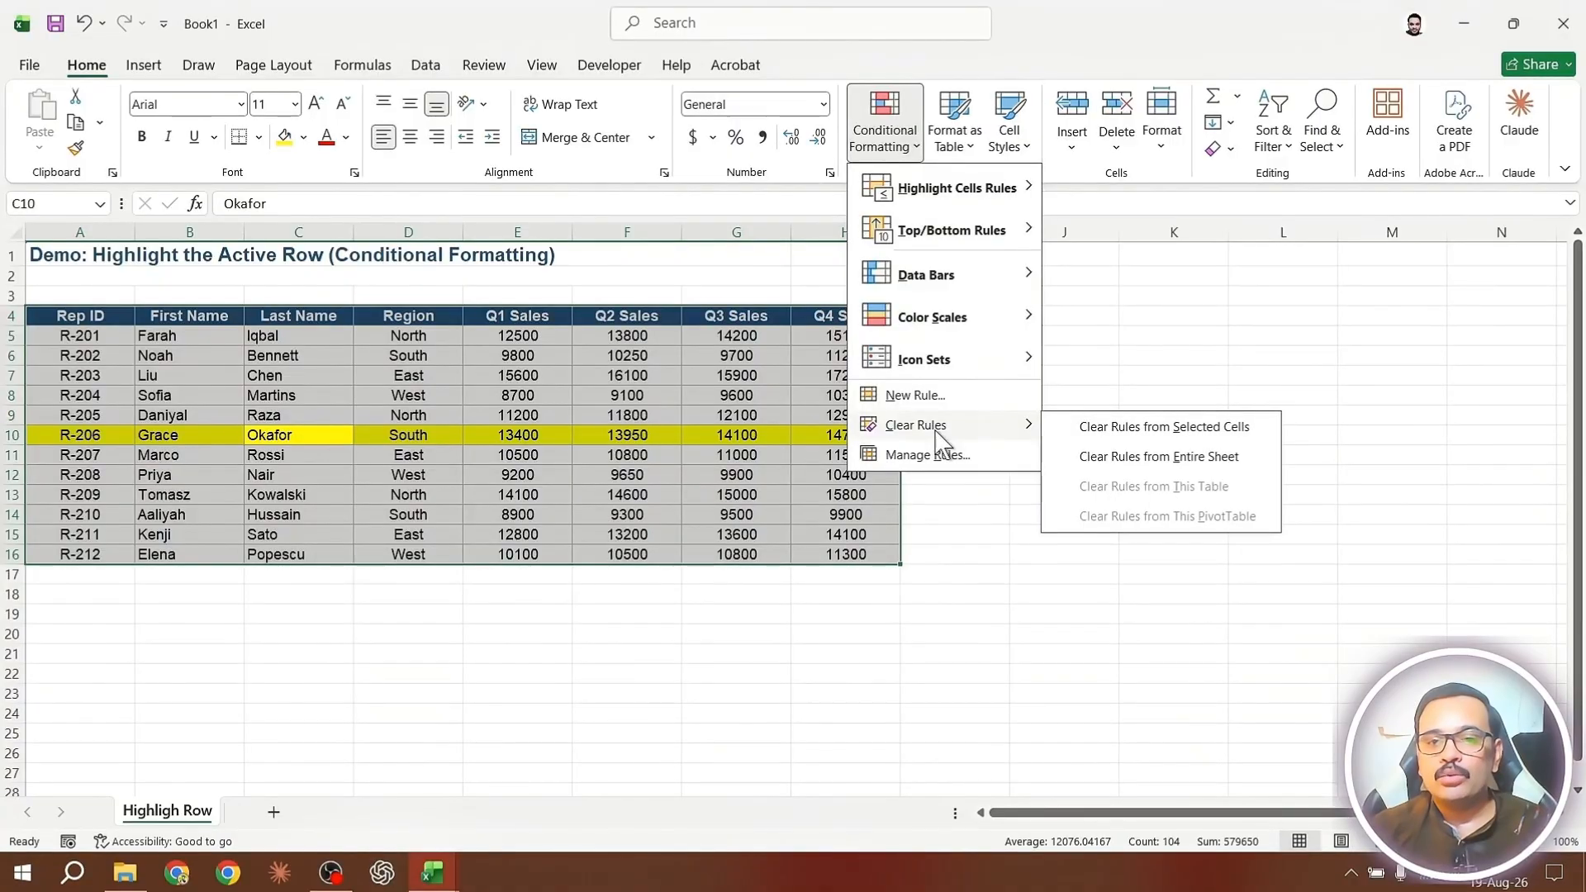
click(1119, 429)
- Select cells D8, D10, E9 and C10 to check whether the table rows still get highlighted
click(408, 395)
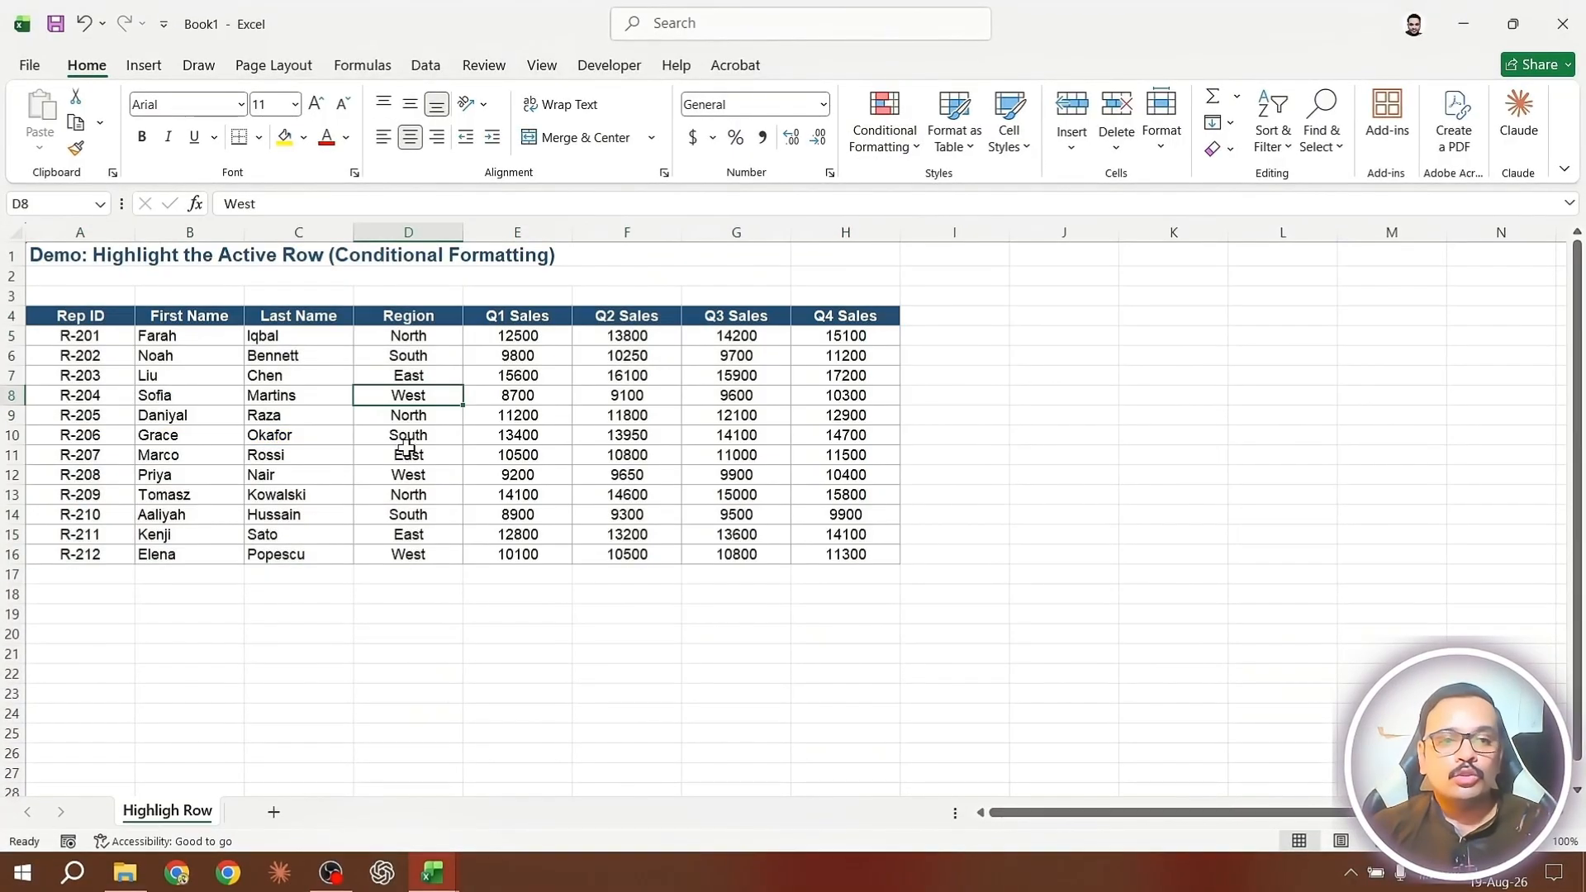
click(406, 438)
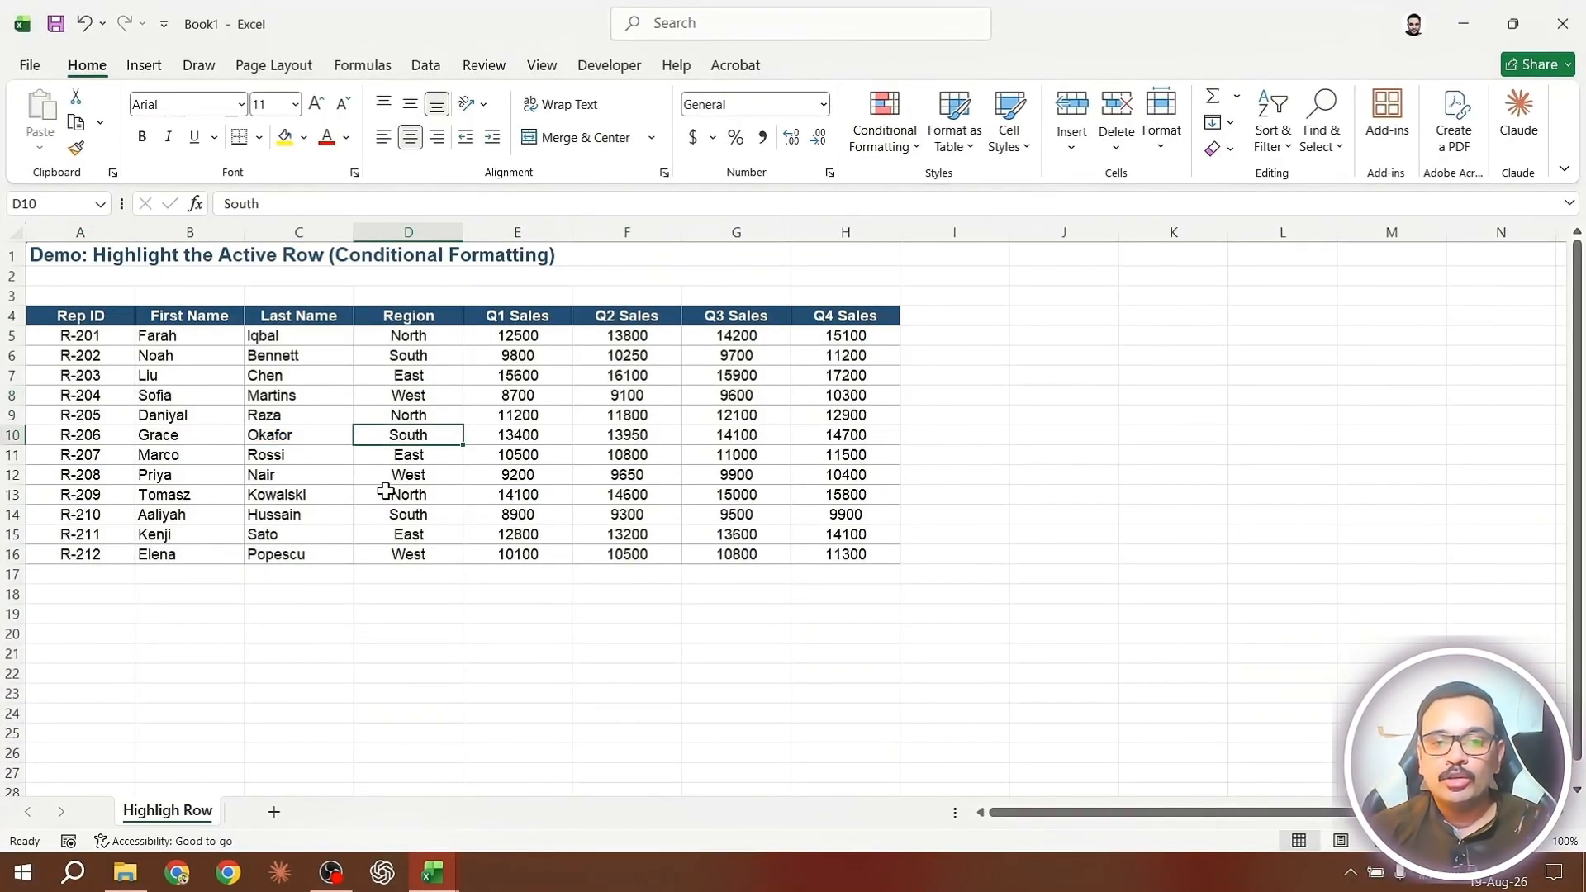
click(507, 408)
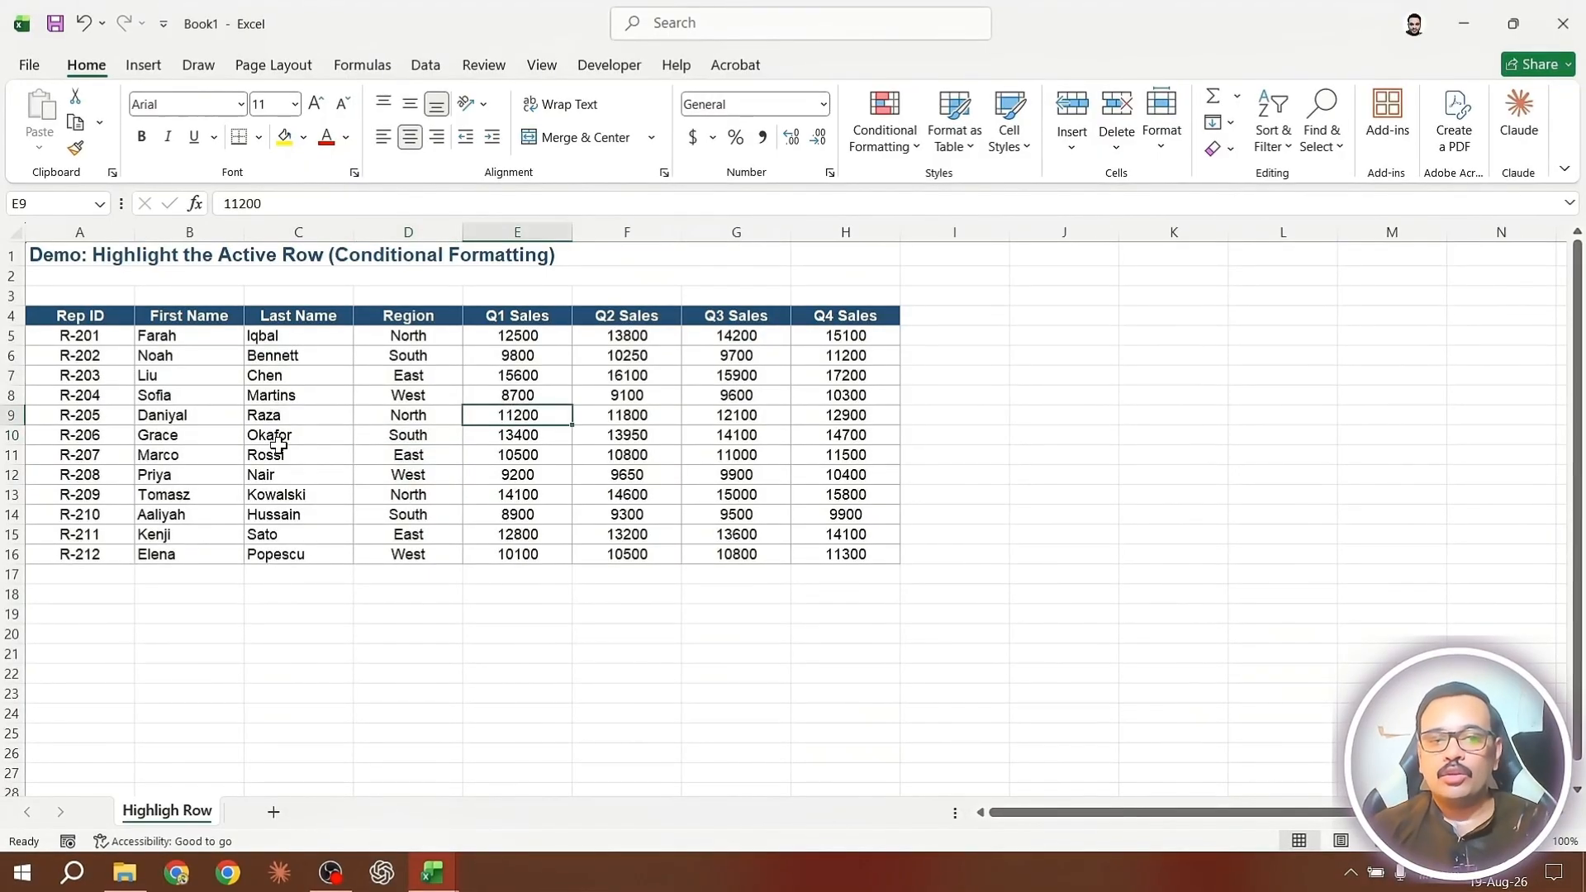
click(260, 431)
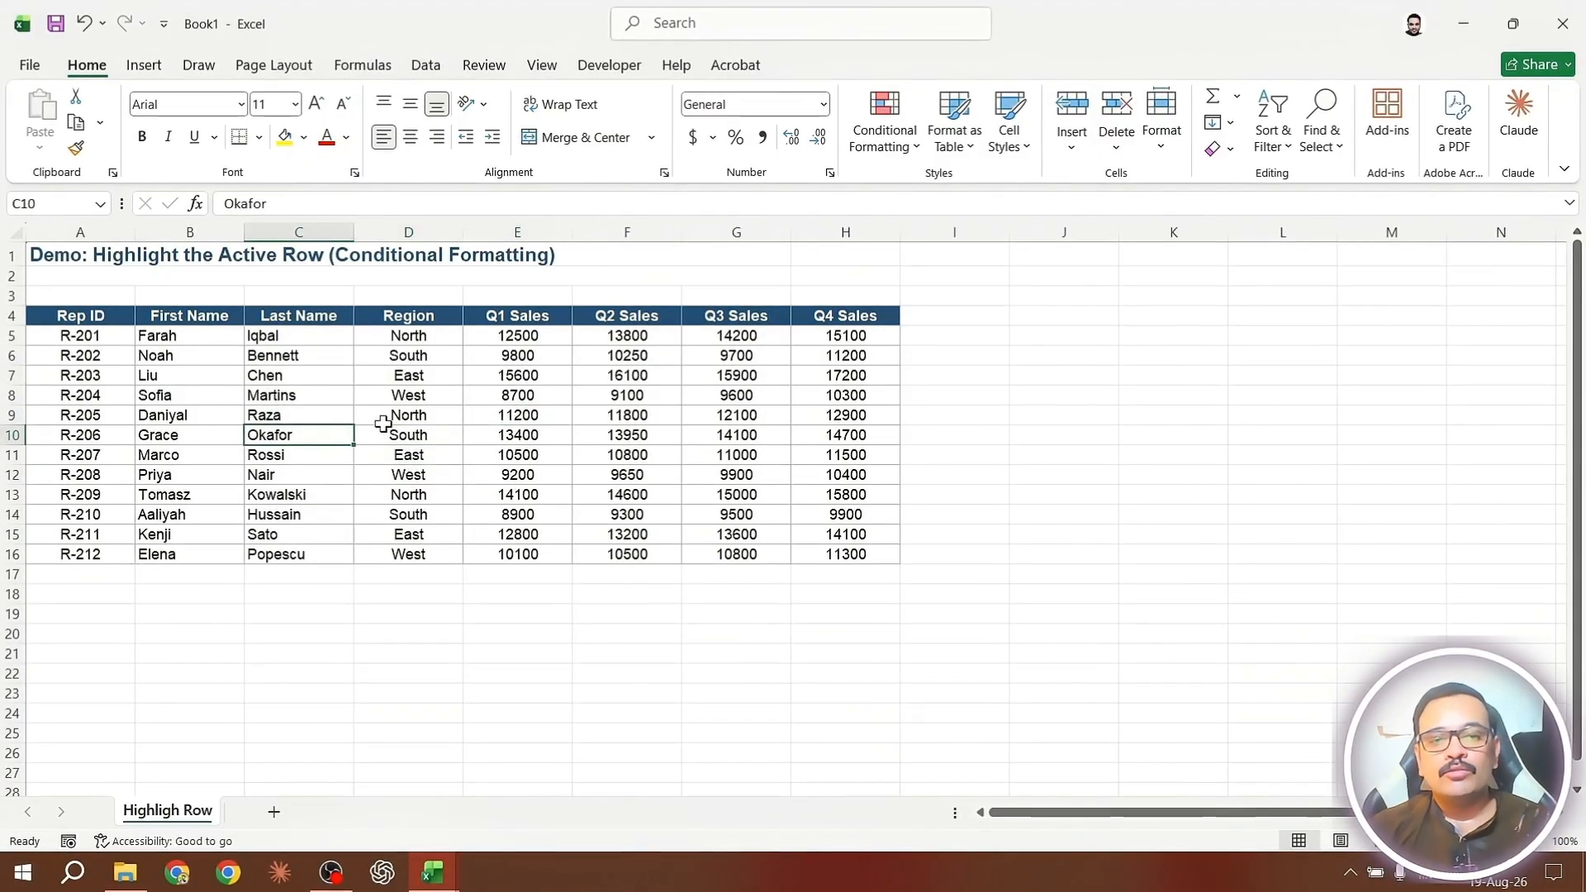